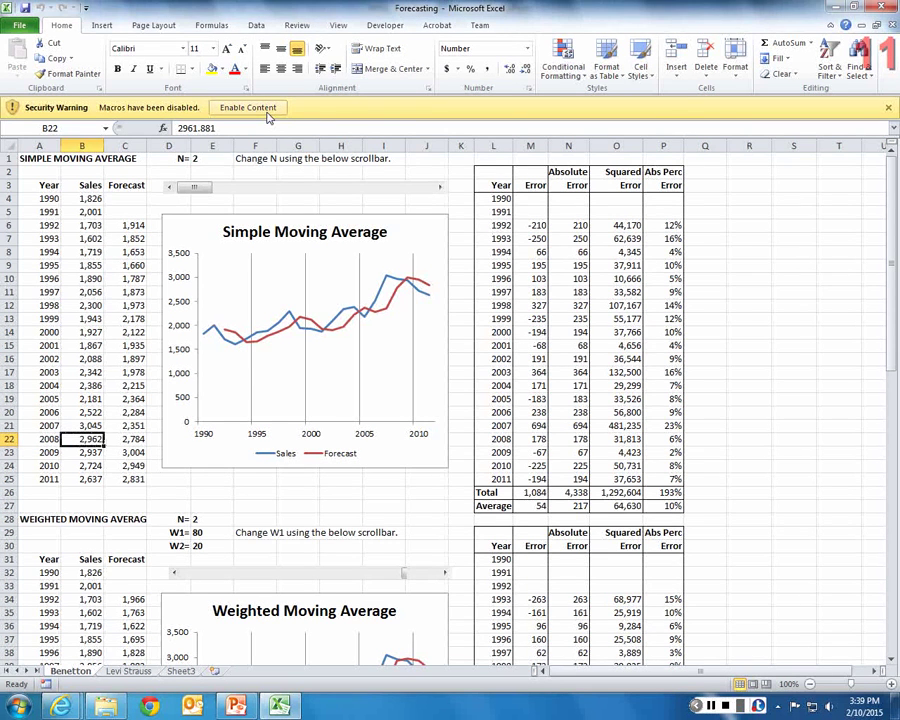
- Enable the workbook's disabled macros and compare the Benetton and Levi Strauss sheets, finishing on Benetton
click(267, 112)
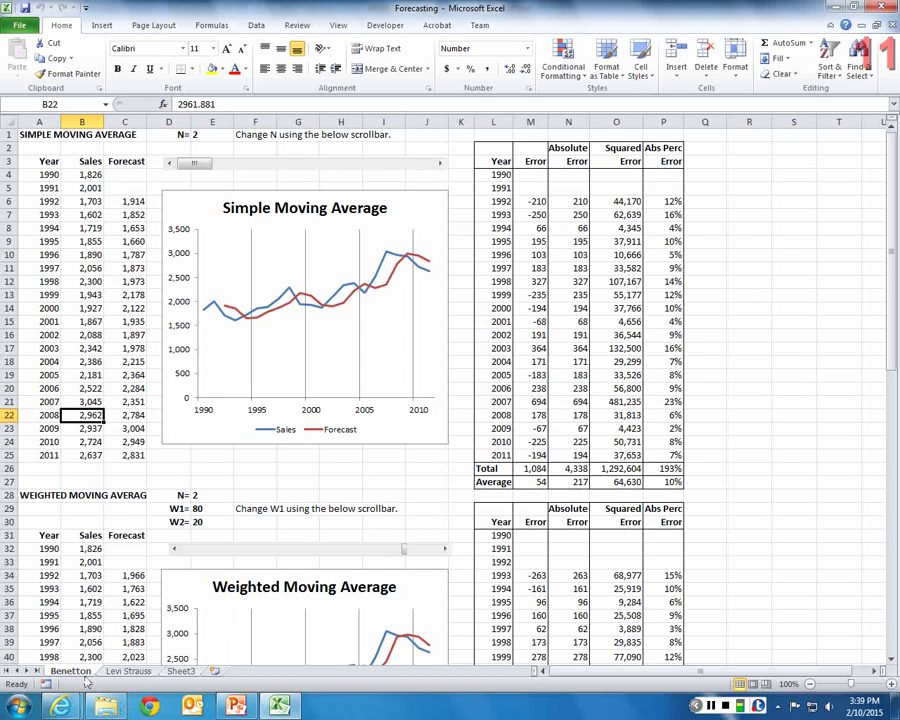
click(127, 671)
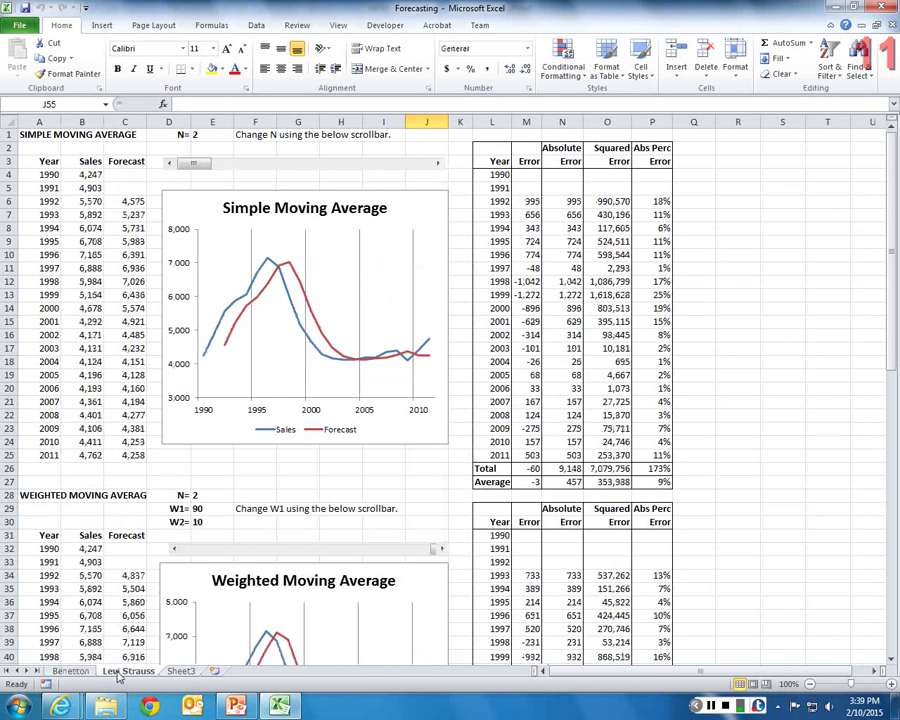
key(ctrl+Page_Up)
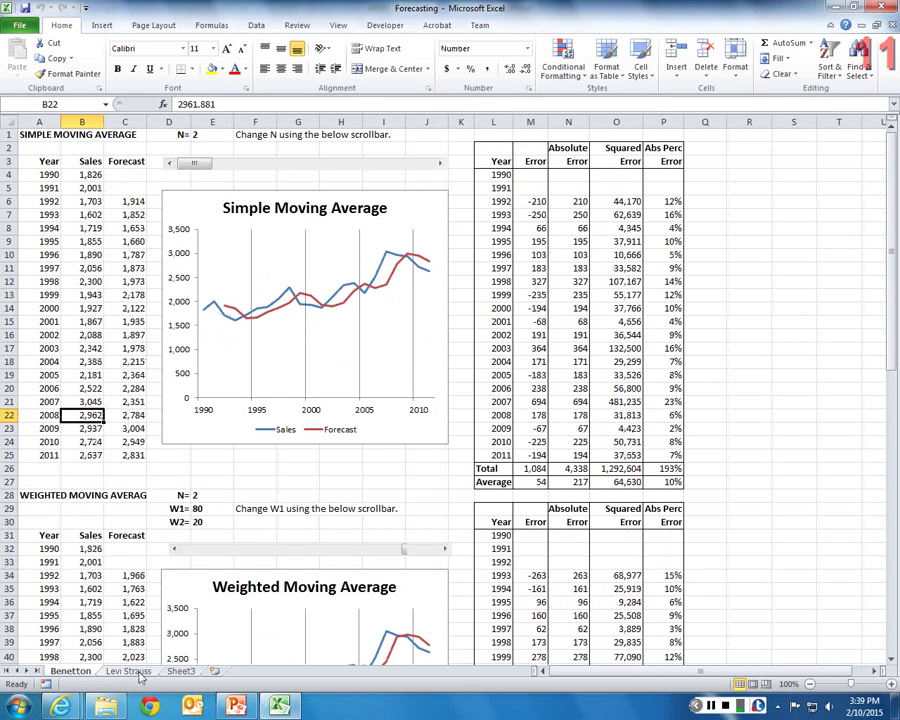
click(138, 673)
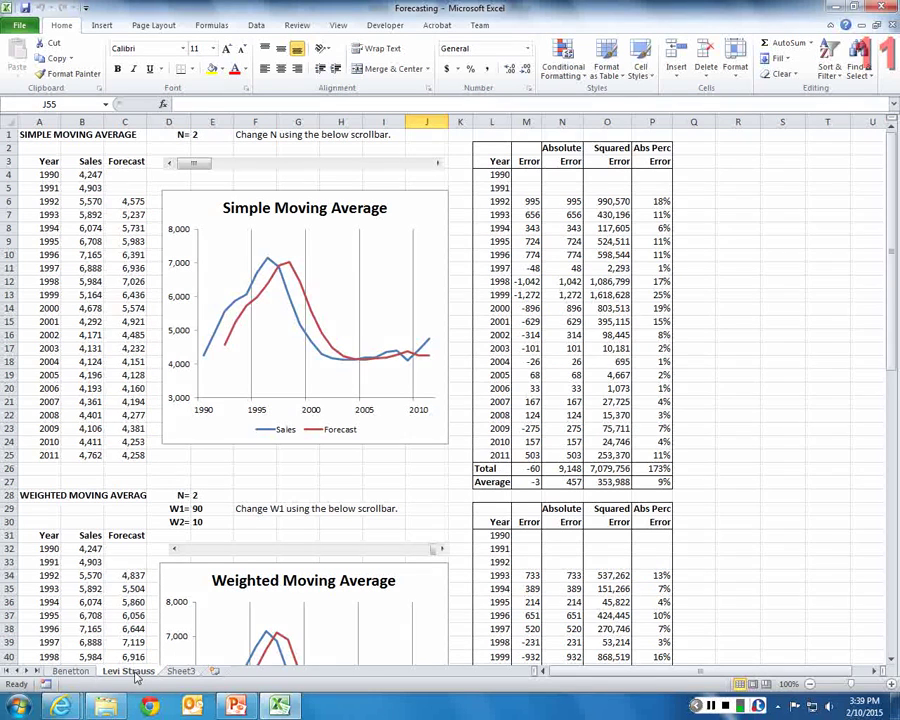
click(72, 672)
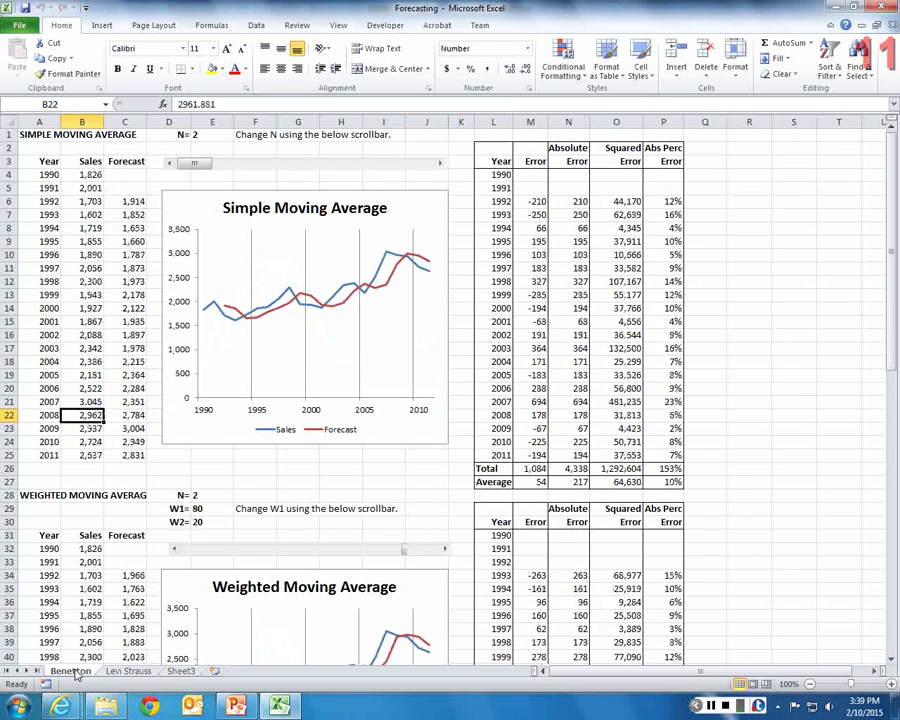
click(133, 673)
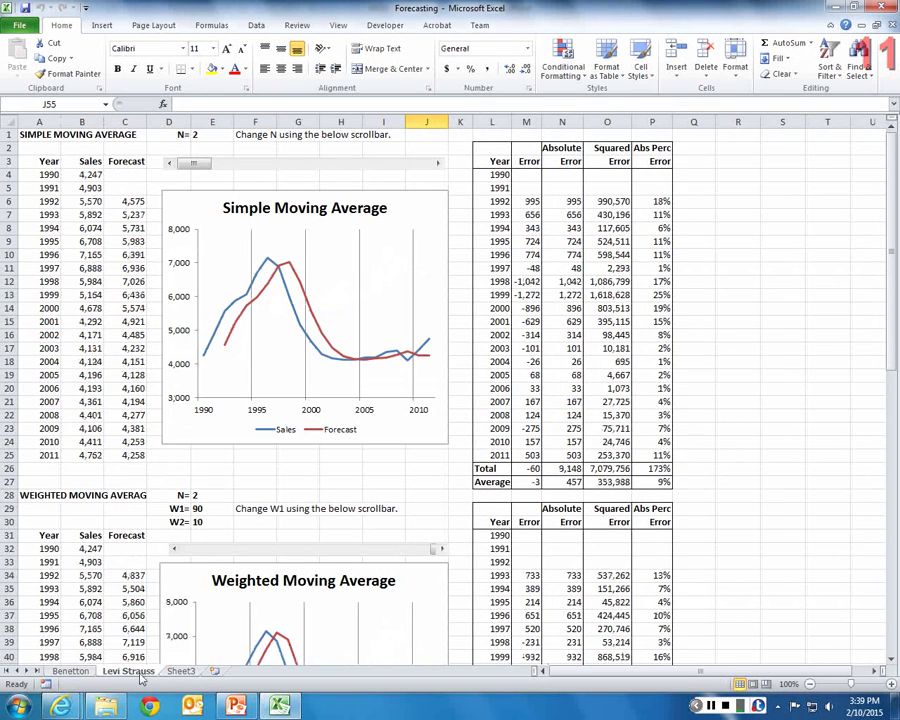
click(68, 673)
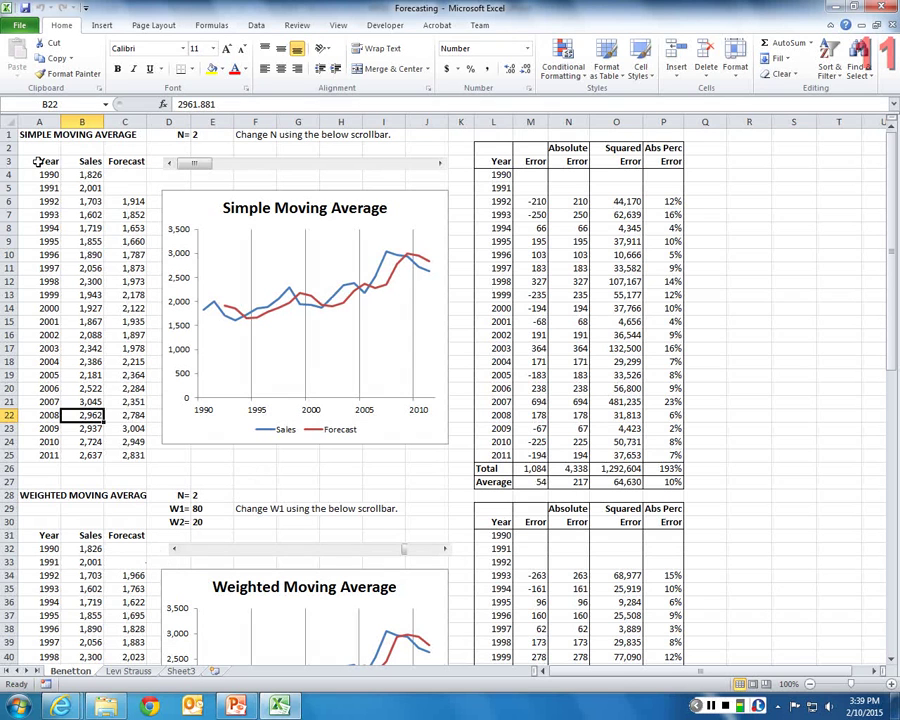
- Review the Benetton Year and Sales data in A3:B25, enlarging the simple moving average section to 160%
drag(37, 161, 40, 455)
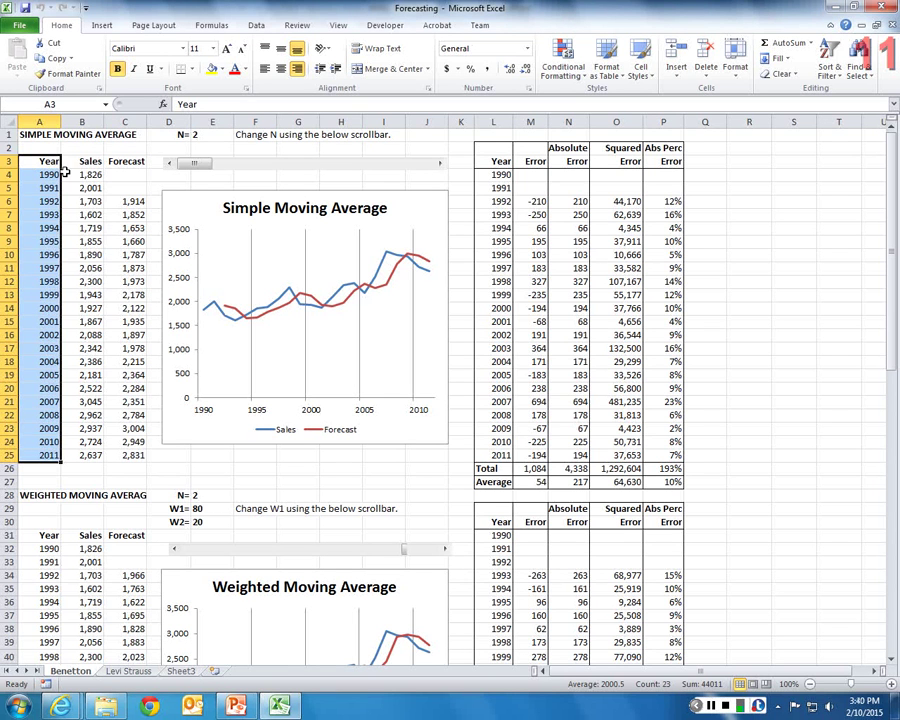
drag(70, 167, 82, 455)
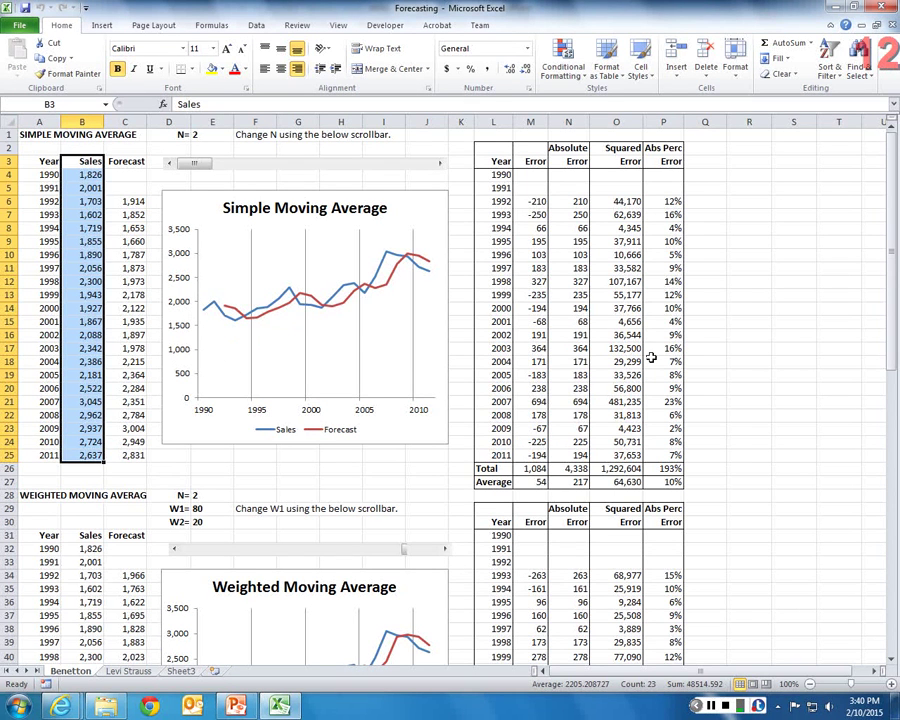
ctrl+scroll(651, 357, up, 4)
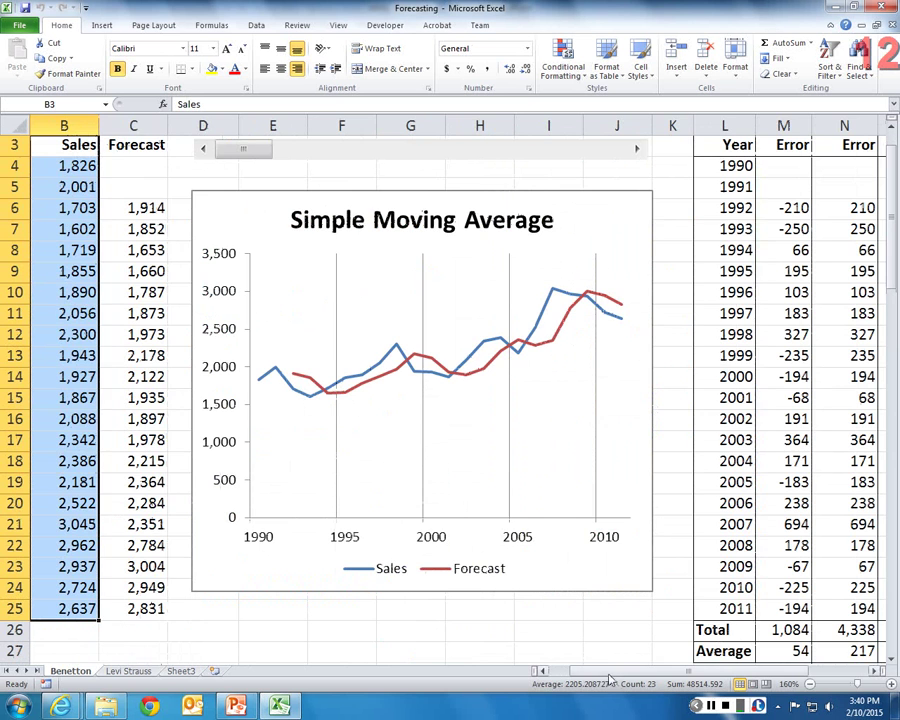
scroll(578, 680, left, 1)
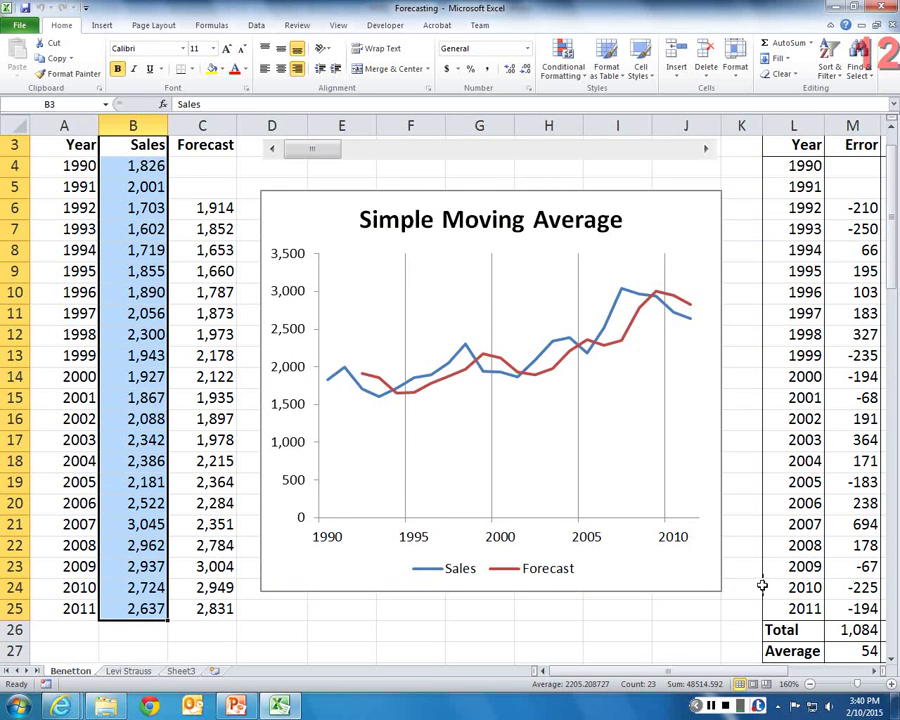
scroll(762, 583, up, 1)
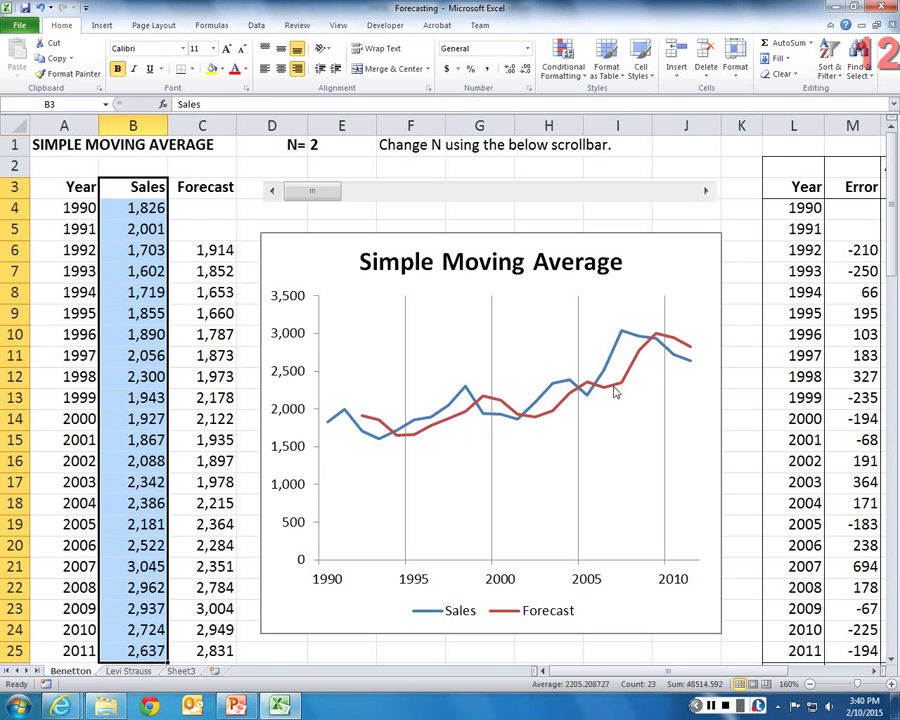
- Examine N in E1 and compare the 1992 to 1994 forecasts with the average of the two preceding years' sales
mouse_move(589, 402)
click(333, 148)
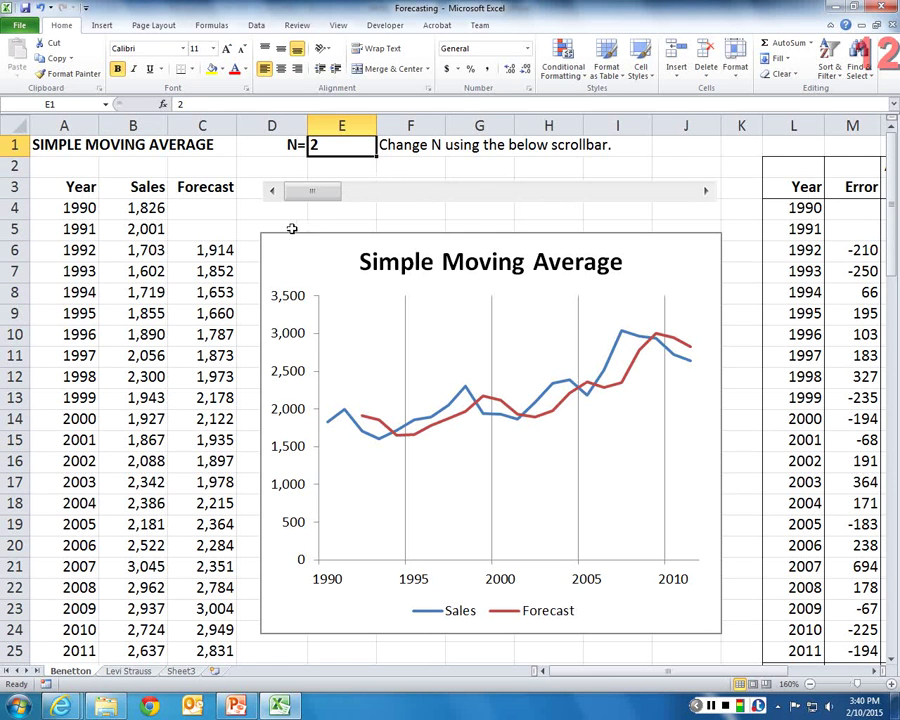
click(204, 251)
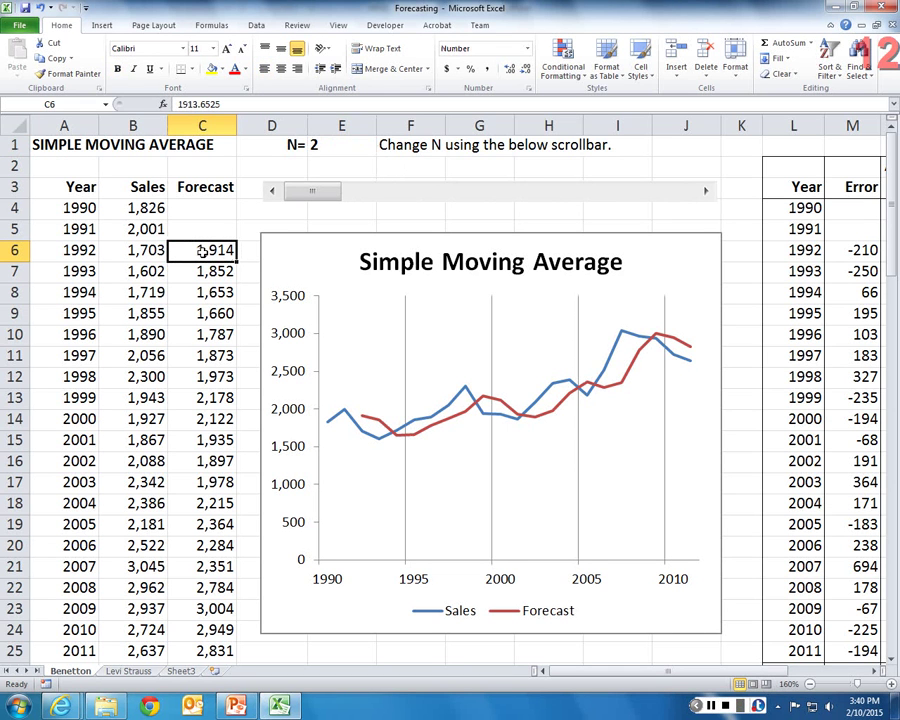
drag(136, 209, 137, 229)
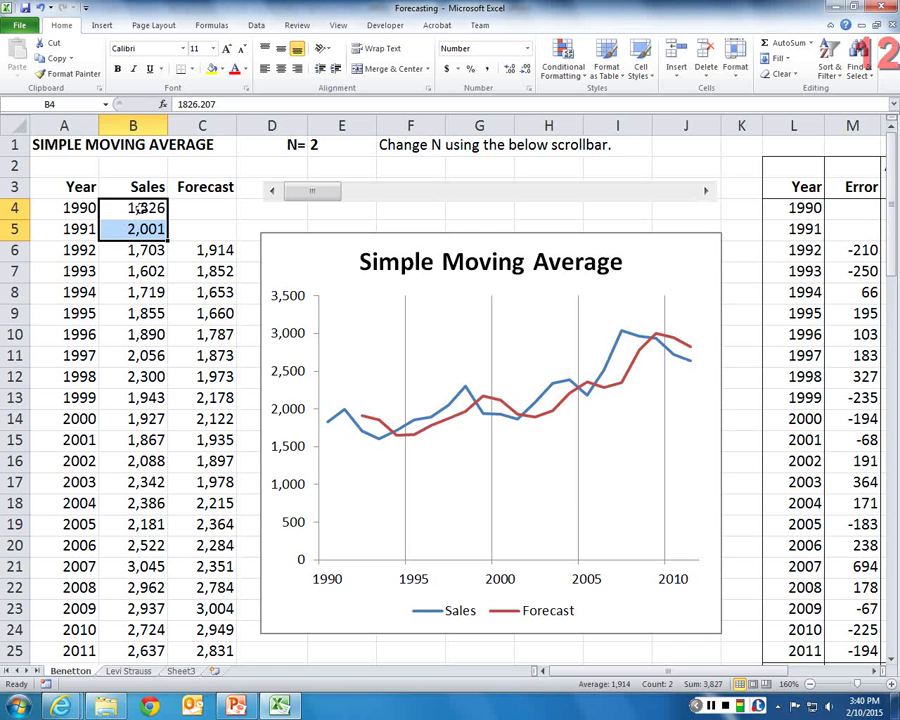
click(213, 254)
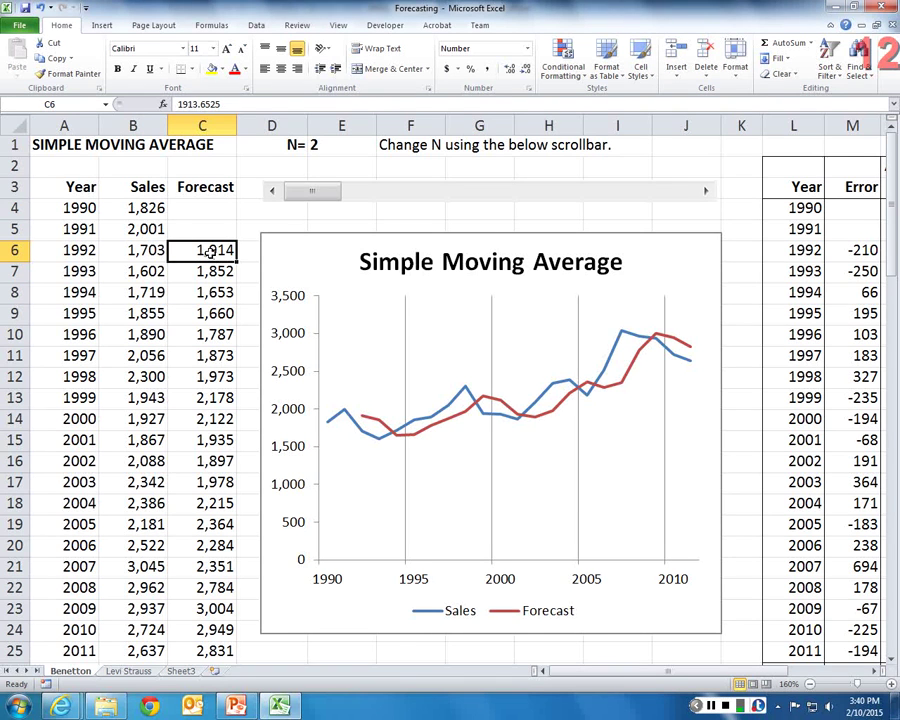
drag(132, 208, 127, 250)
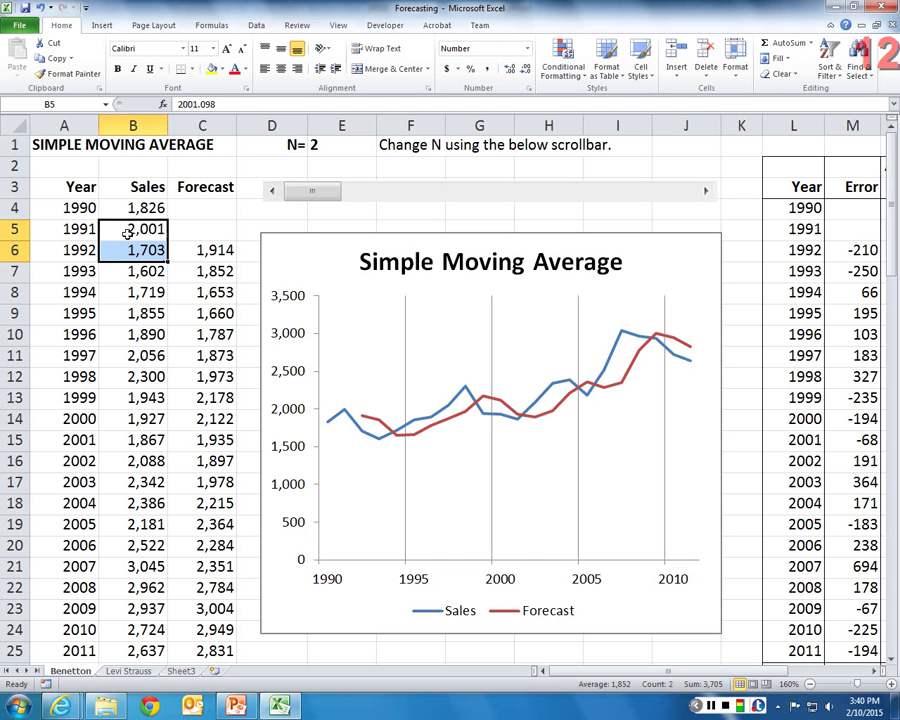
click(203, 271)
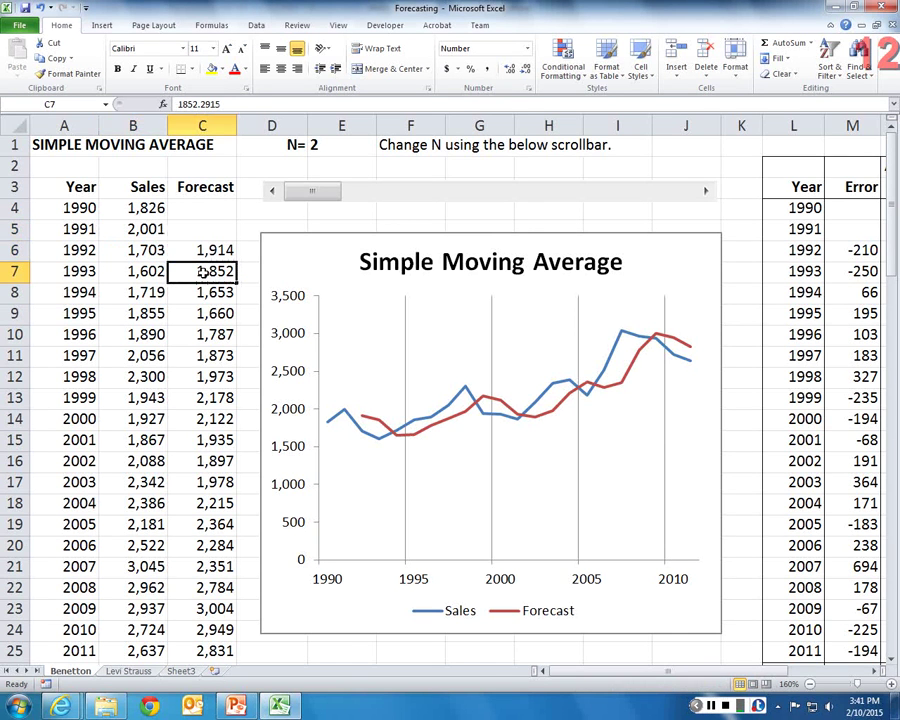
click(134, 250)
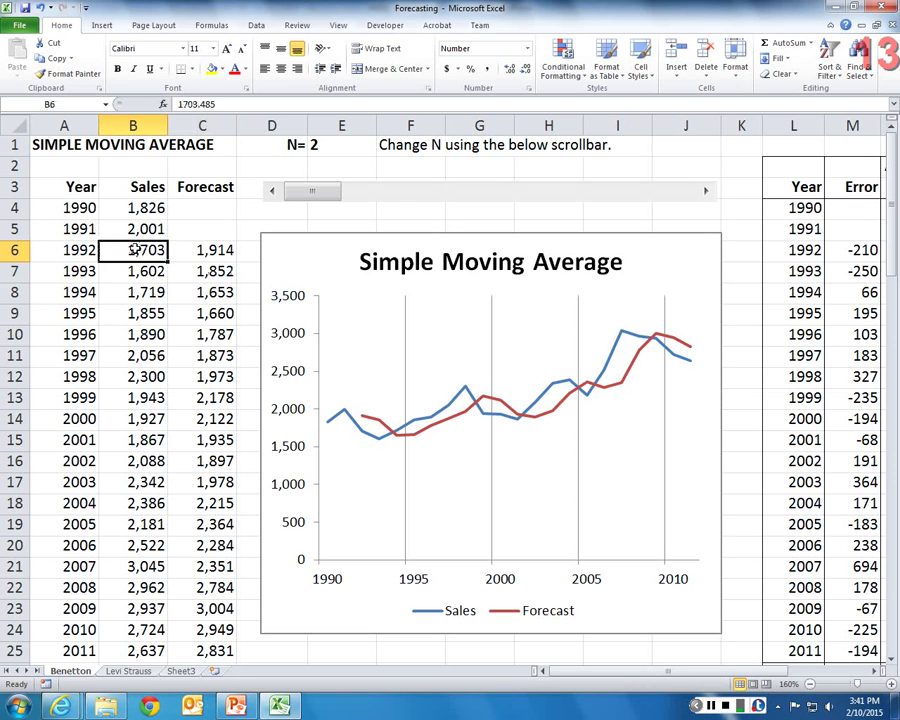
key(shift+Down)
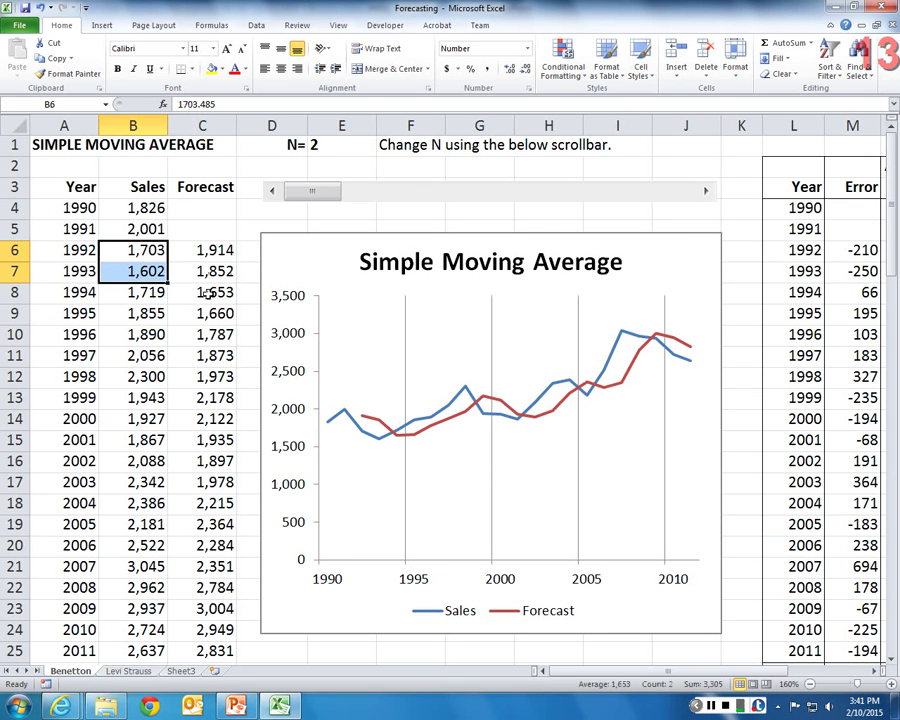
click(196, 292)
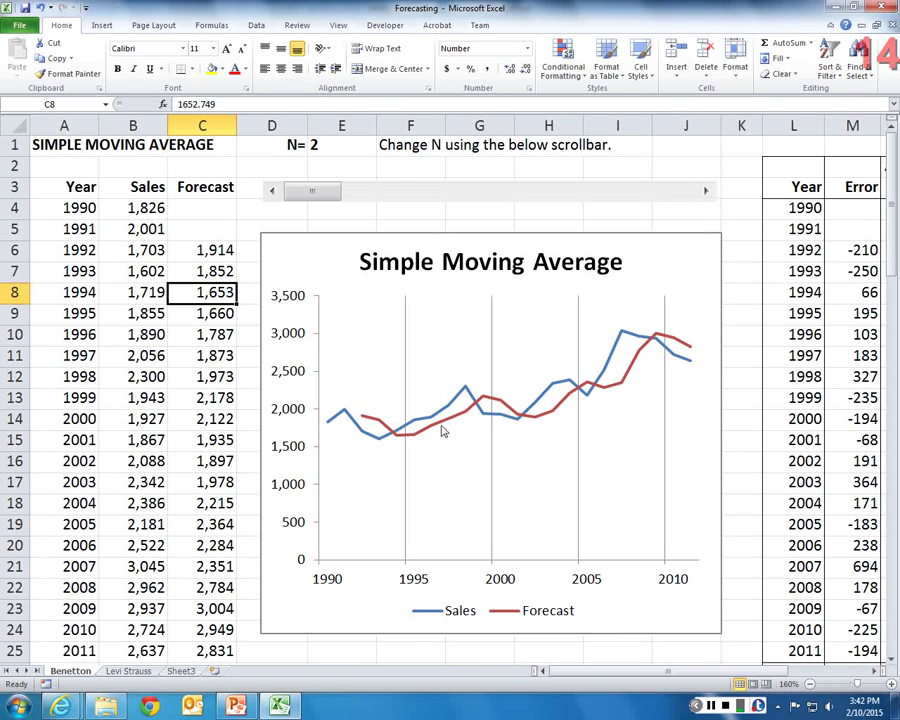
- Vary the simple moving average's N between 3 and 4, and raise it one period at a time to 8
mouse_move(650, 351)
double_click(706, 194)
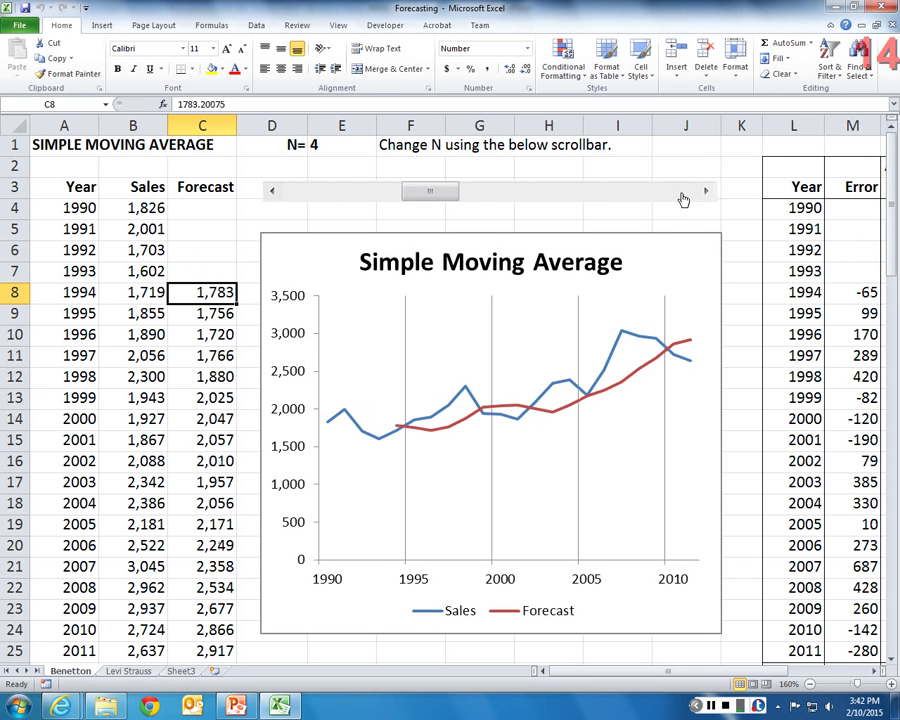
click(272, 191)
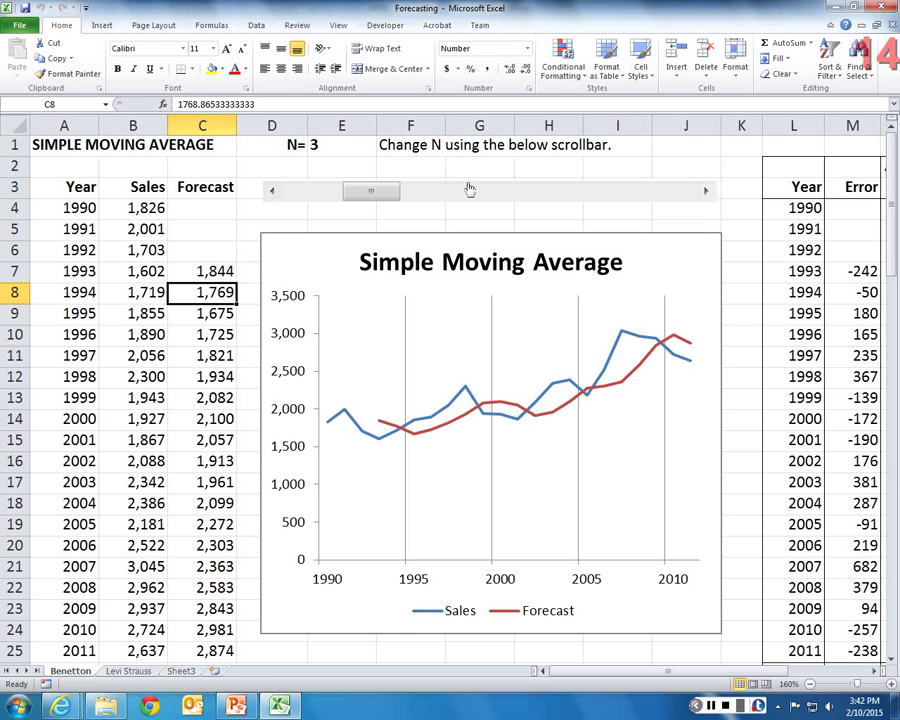
click(705, 191)
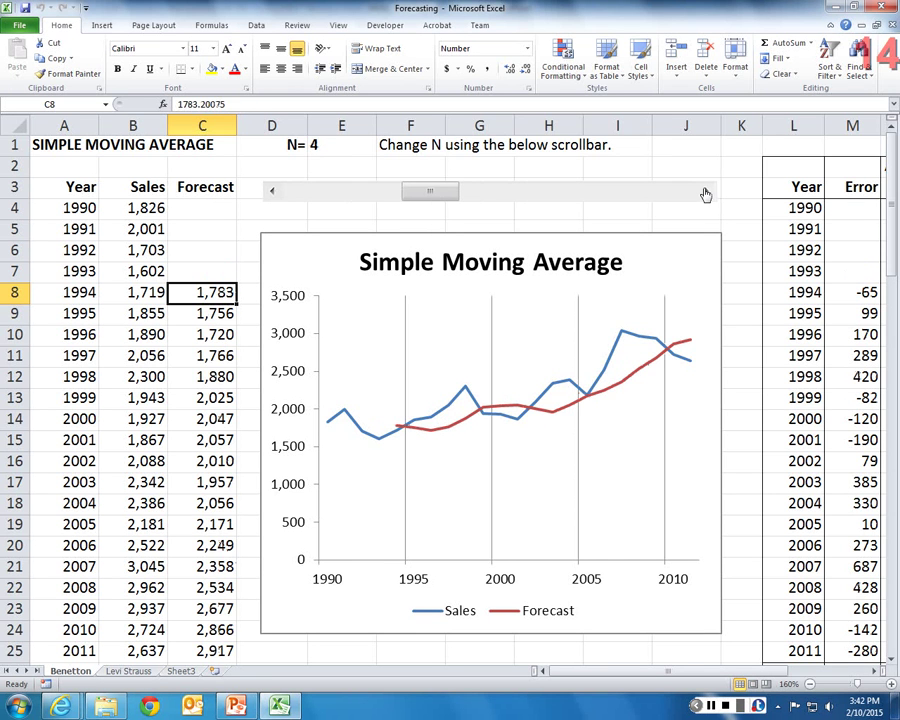
click(705, 191)
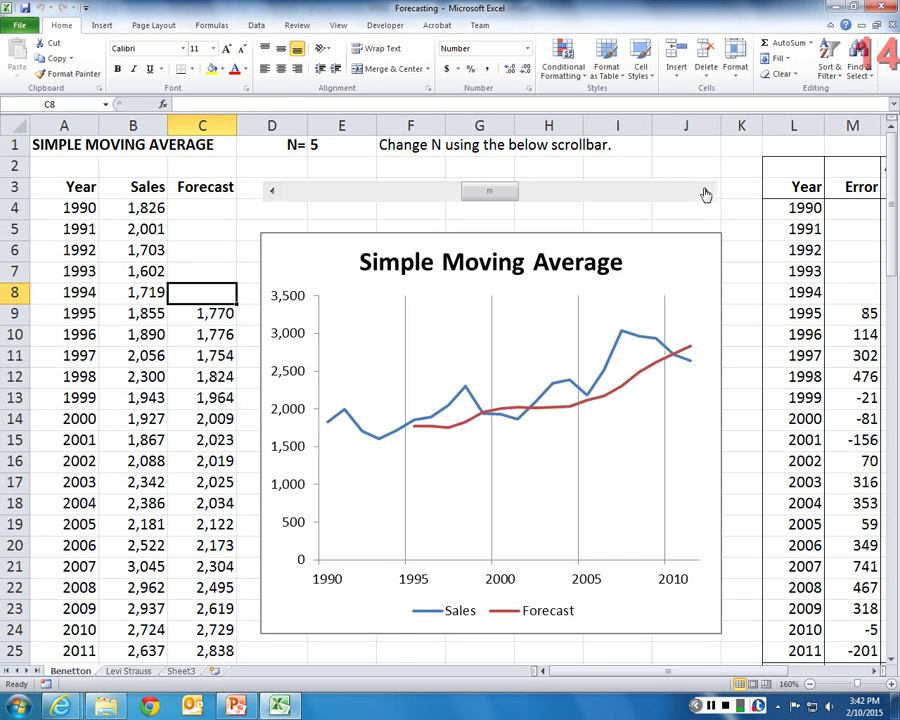
click(705, 193)
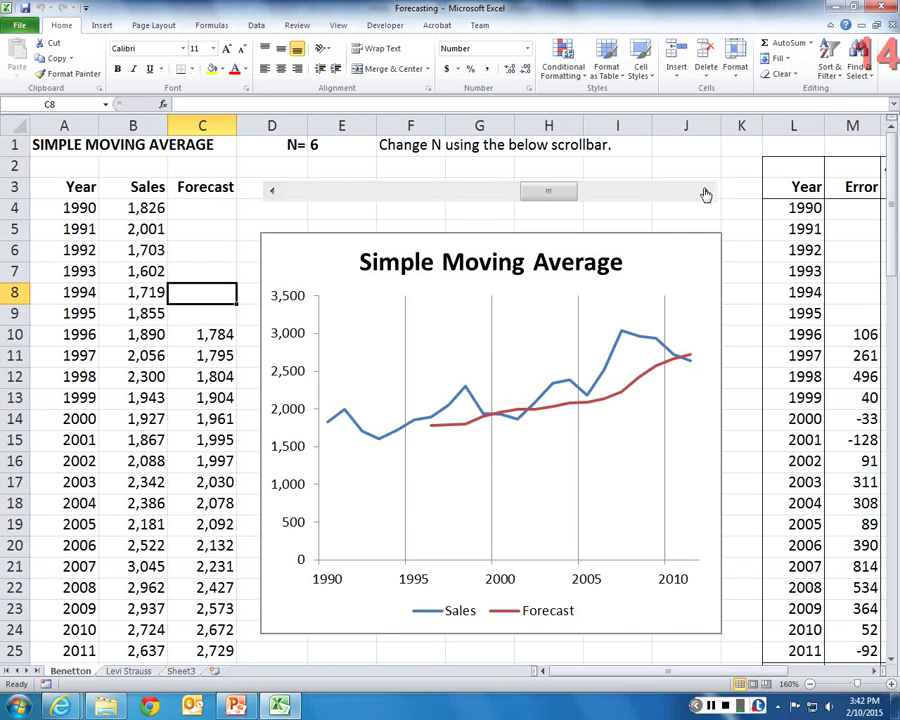
click(705, 193)
click(704, 190)
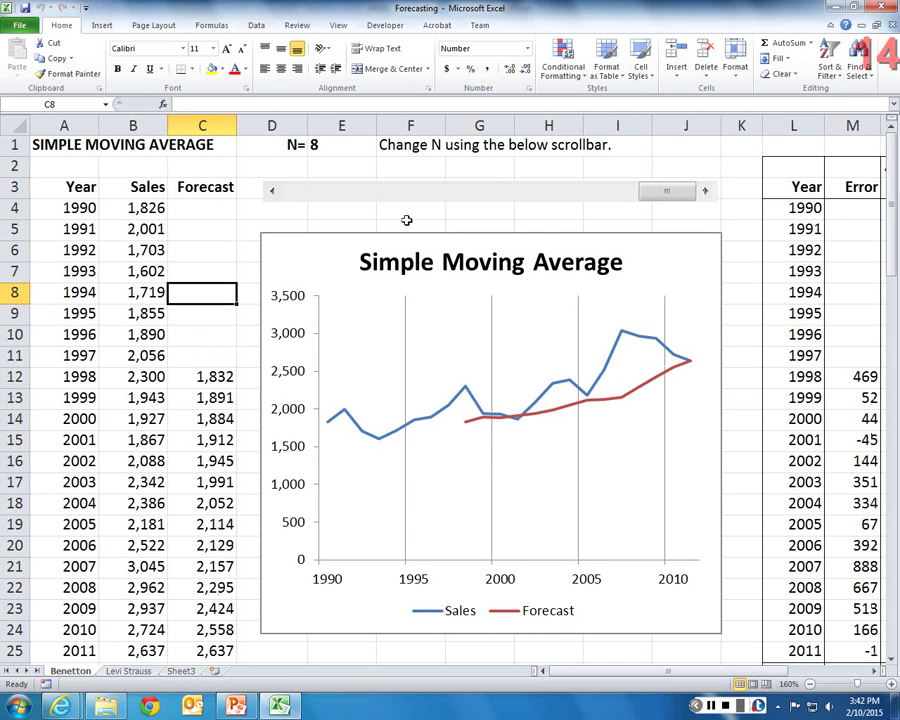
- Lower the simple moving average's N one period at a time back to 2
click(274, 194)
click(274, 194)
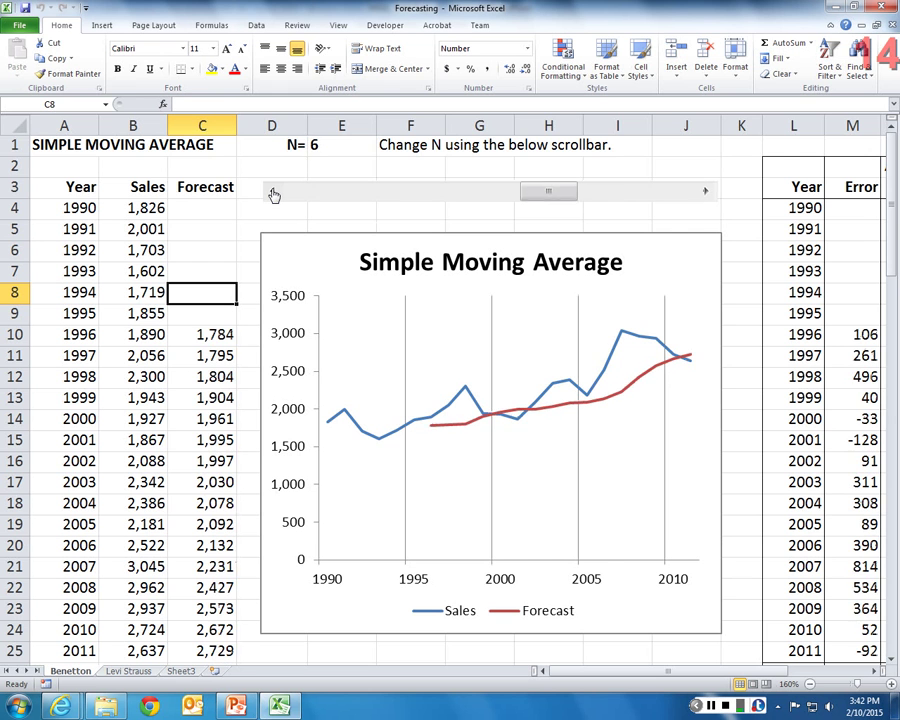
click(274, 194)
click(274, 194)
click(273, 192)
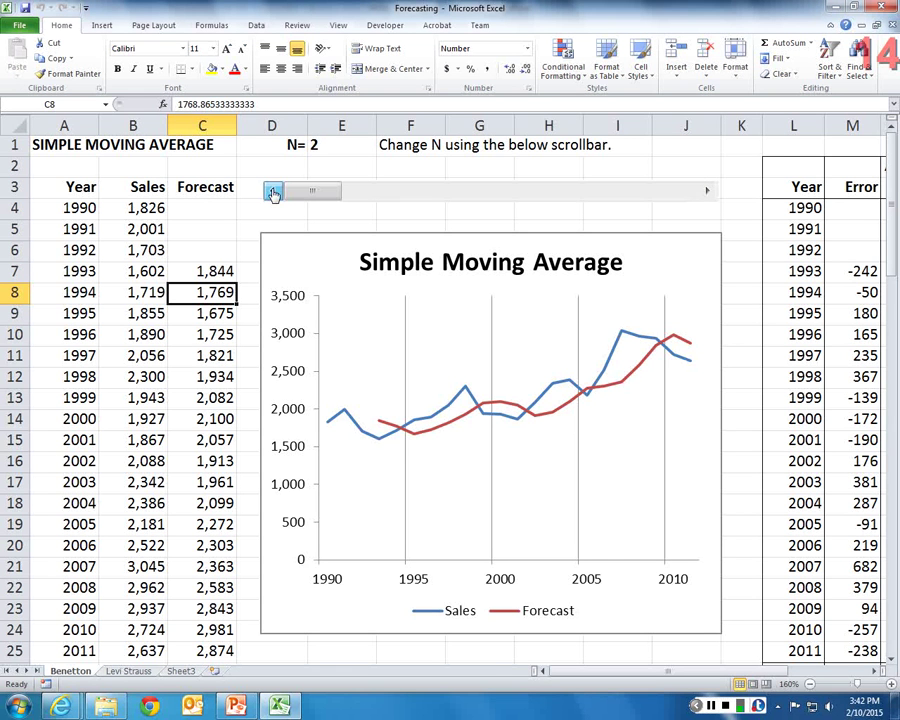
click(275, 193)
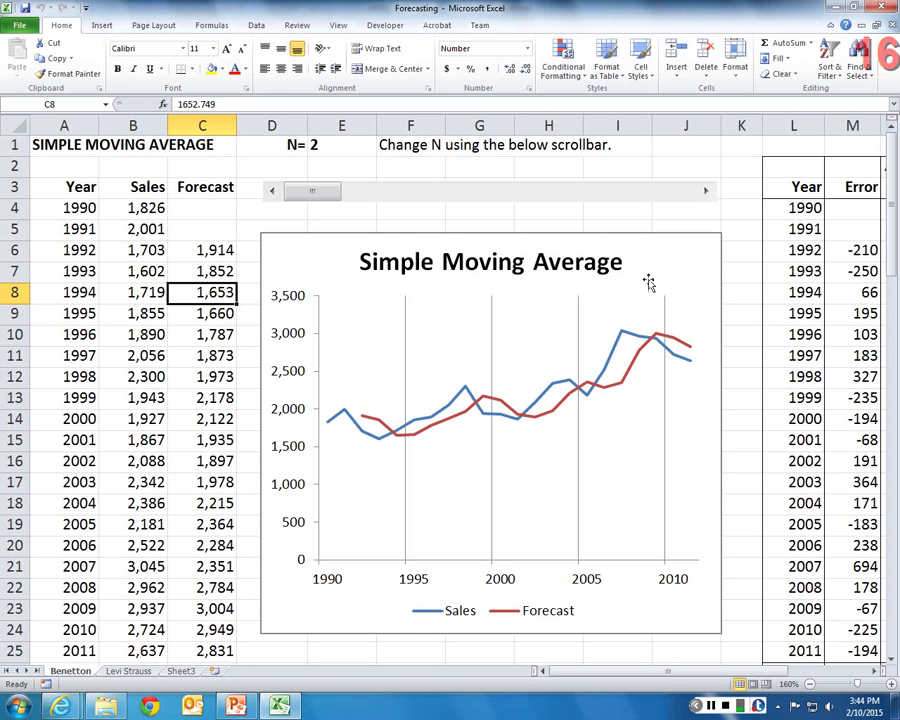
- Bring the Weighted Moving Average section starting at row 28 into view, with its weights, forecasts and chart
click(737, 436)
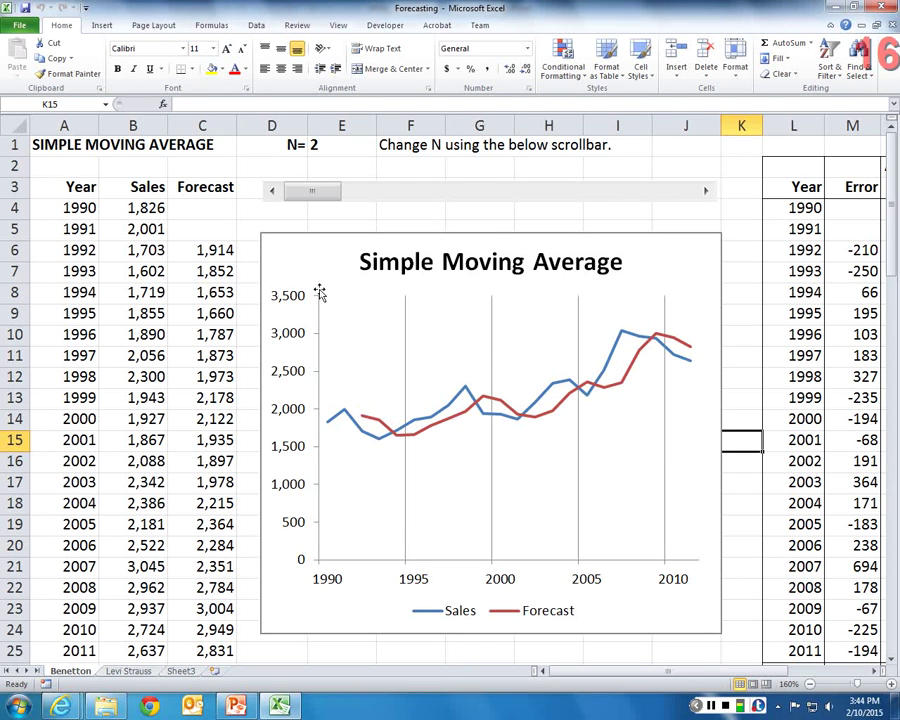
scroll(765, 368, down, 1)
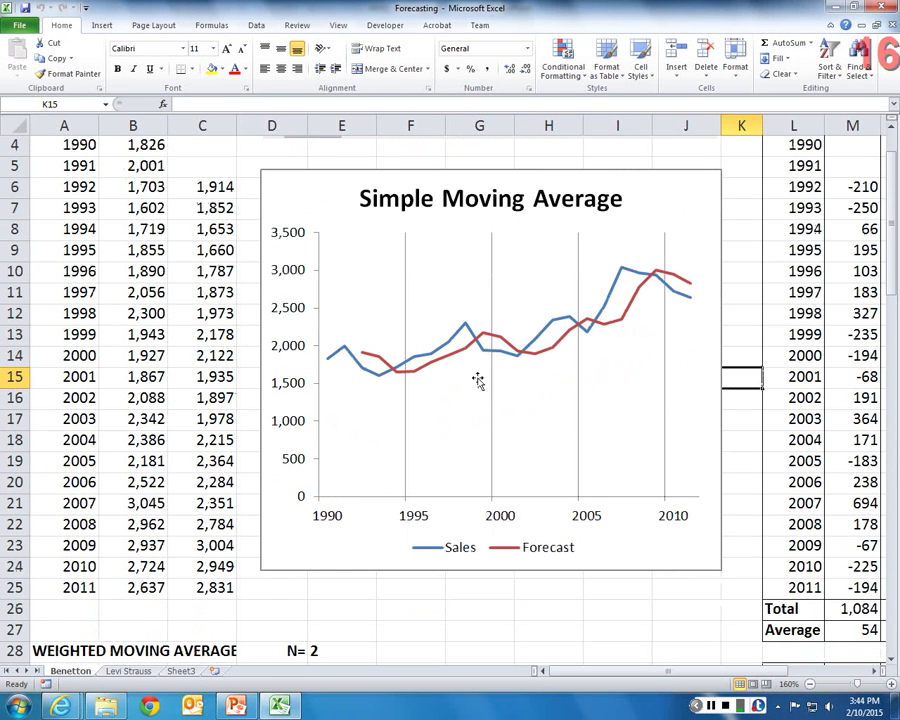
click(742, 562)
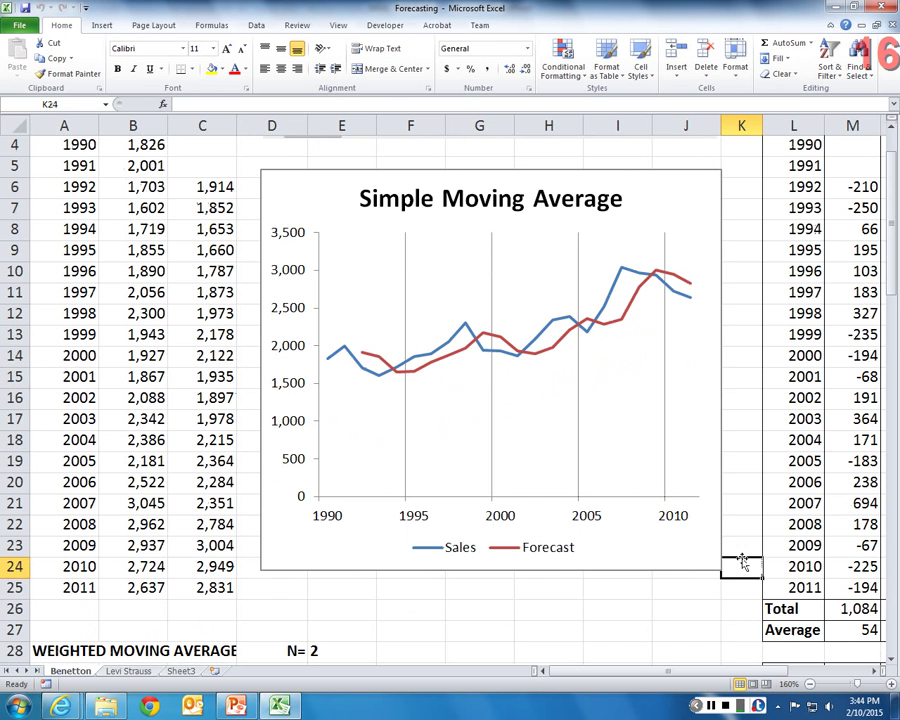
scroll(742, 562, down, 3)
scroll(740, 488, down, 4)
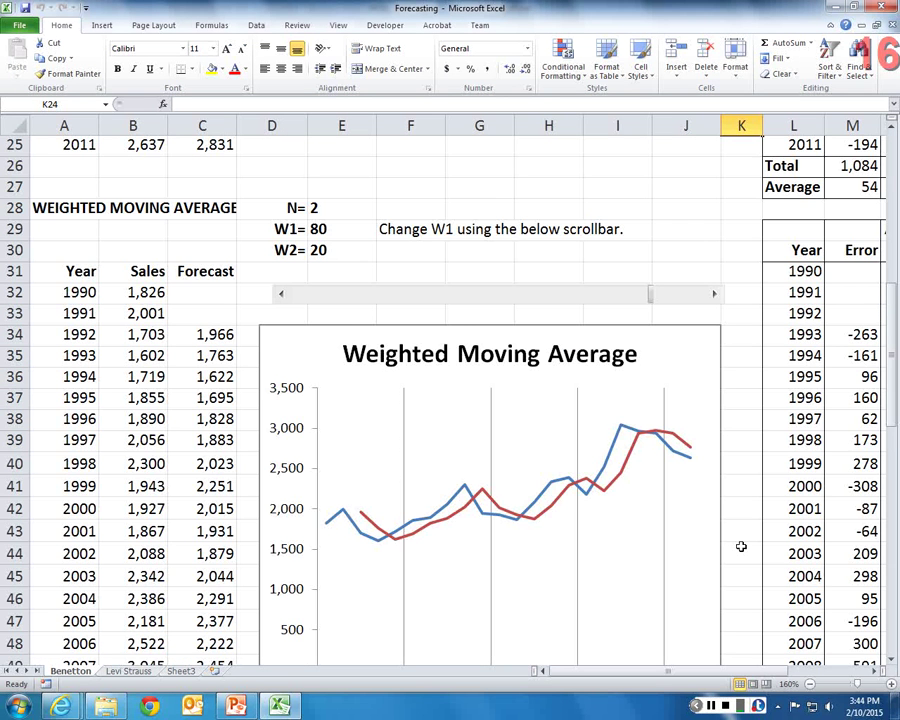
scroll(741, 546, down, 1)
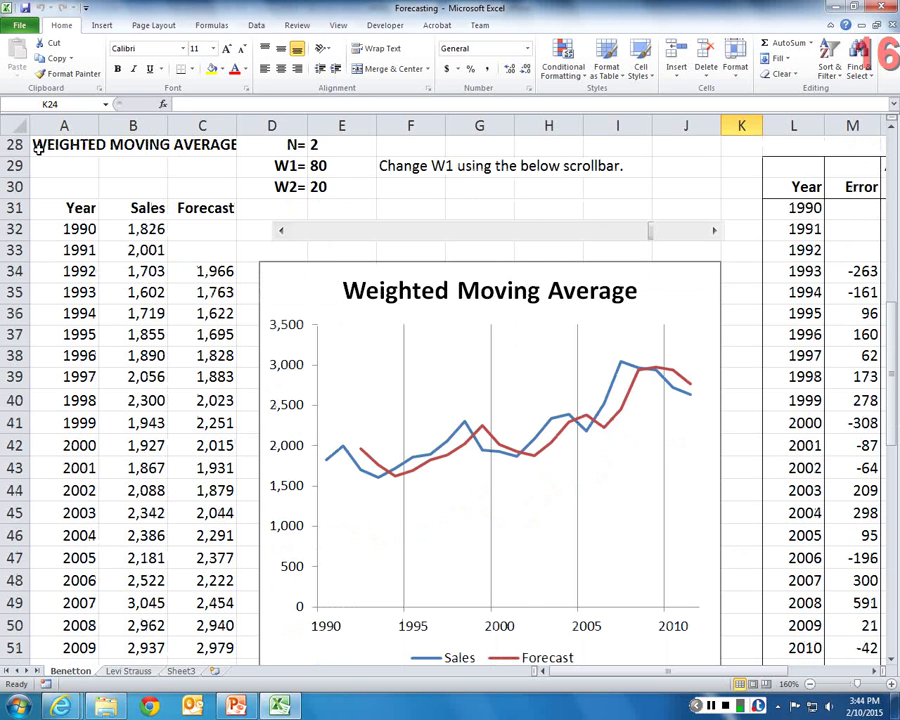
- Examine the weighted moving average's Year and Sales data, its N, and how the 1992 onward forecasts build on the two preceding years' sales
drag(37, 147, 210, 146)
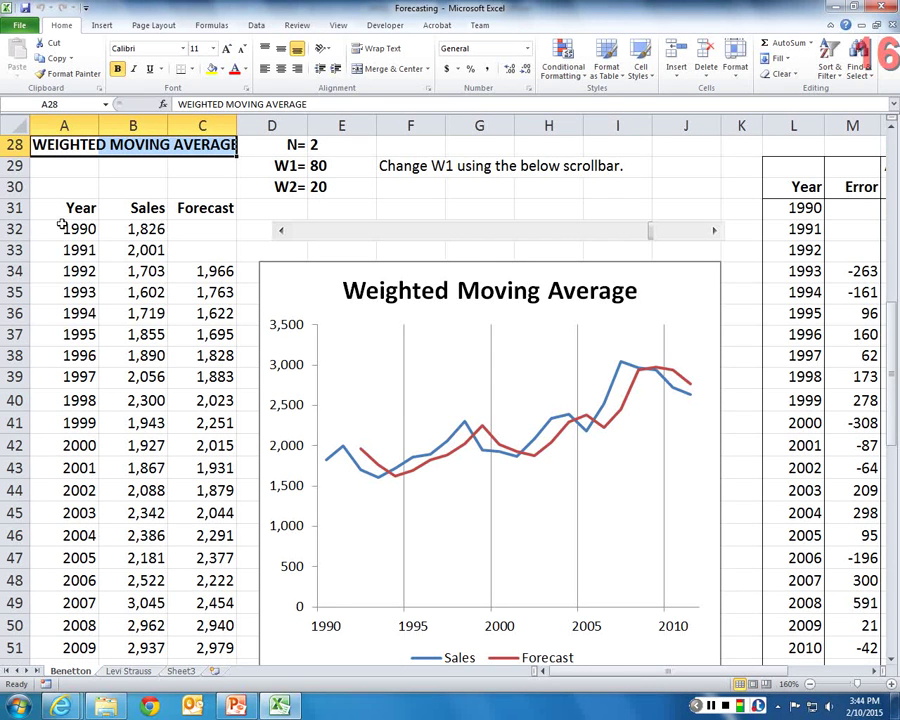
drag(62, 216, 140, 603)
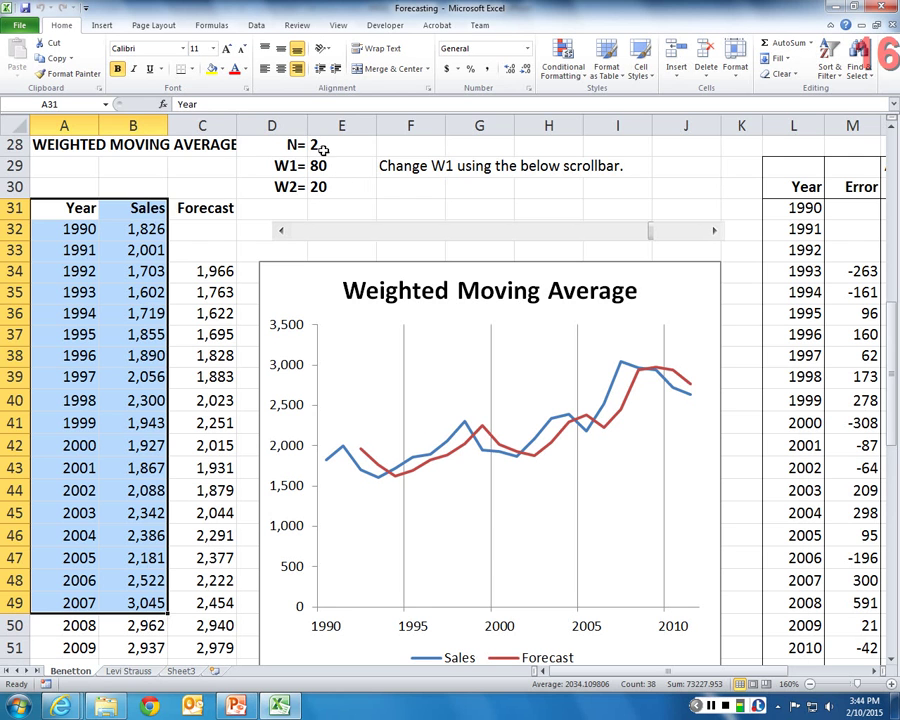
drag(288, 145, 339, 148)
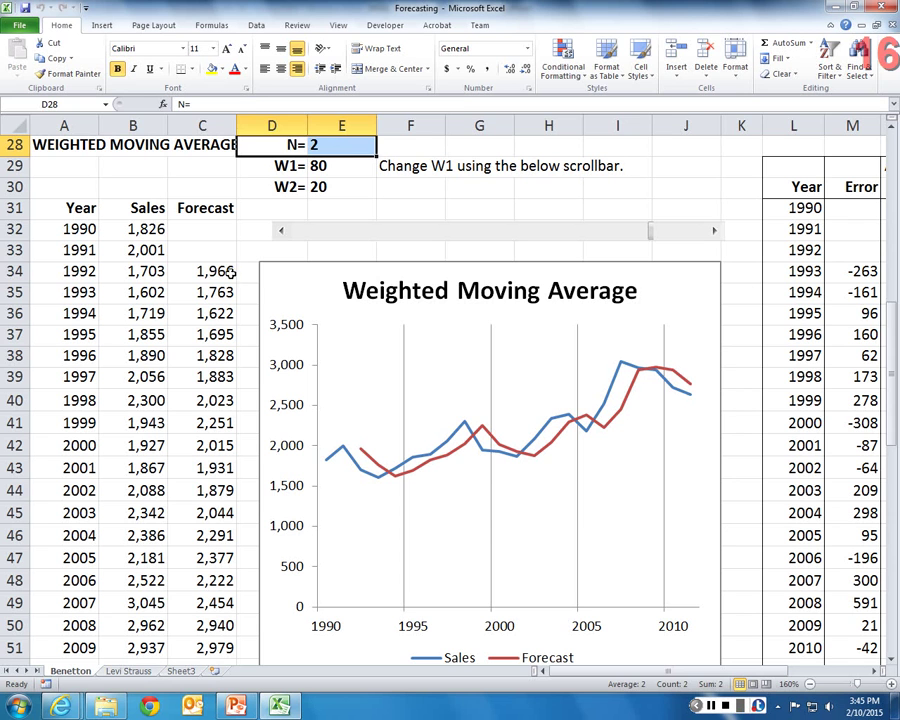
click(201, 271)
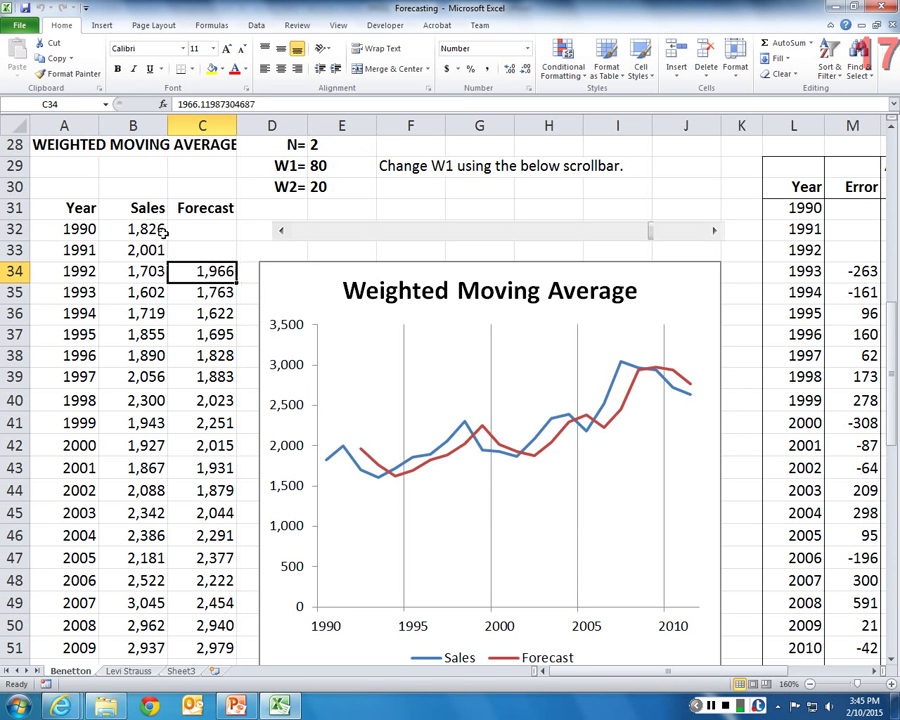
drag(130, 232, 129, 247)
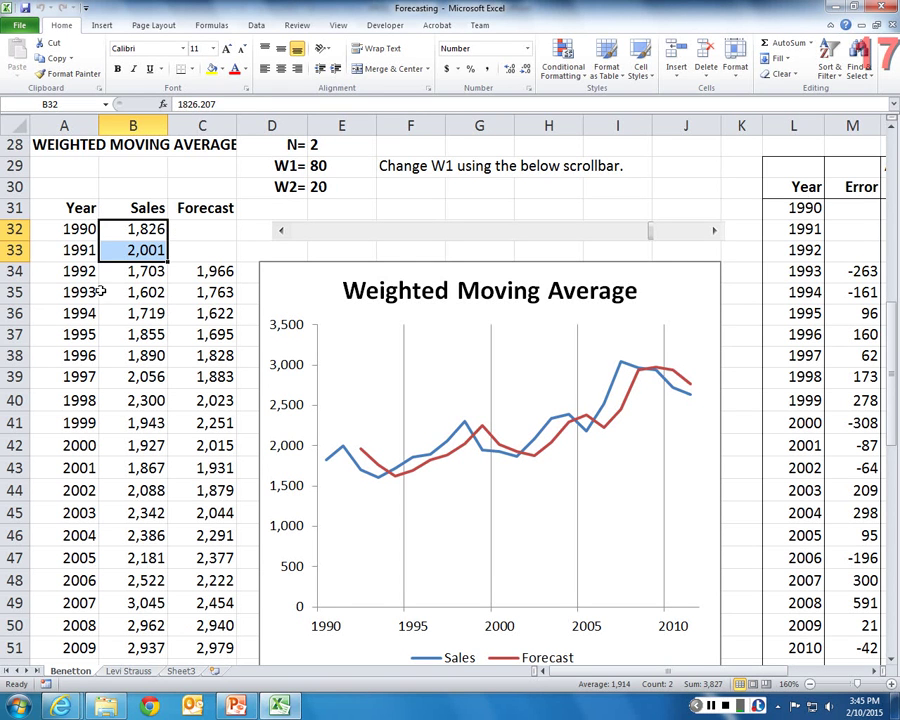
click(133, 230)
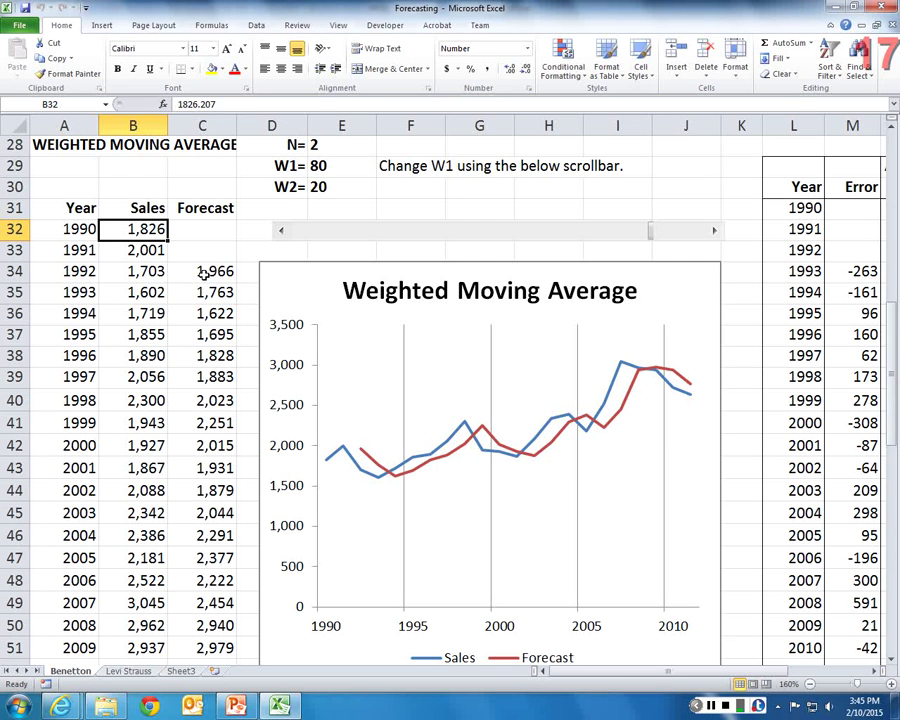
drag(203, 272, 203, 514)
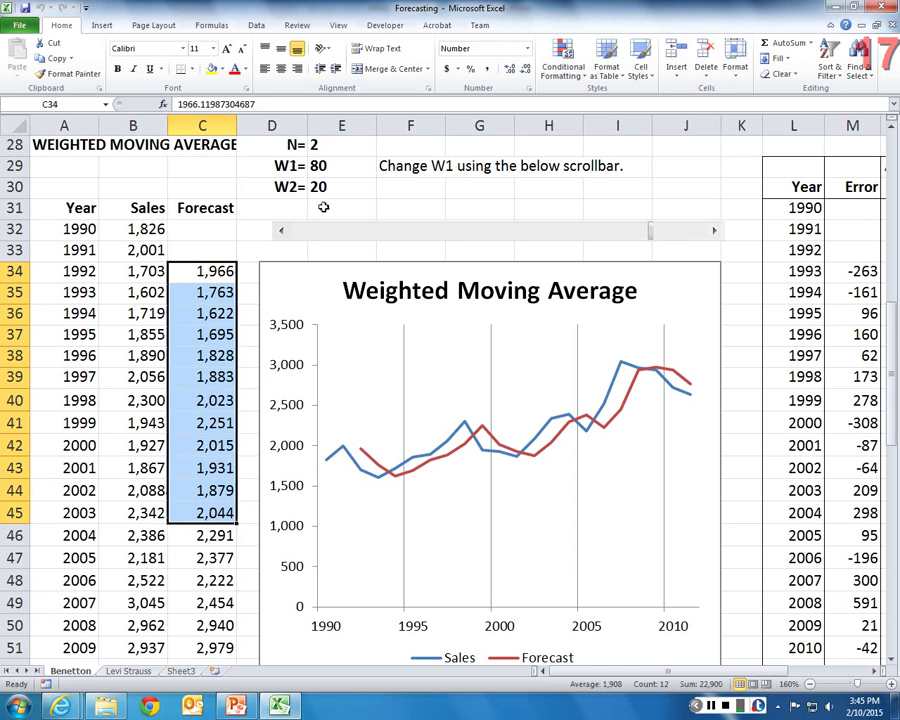
click(188, 313)
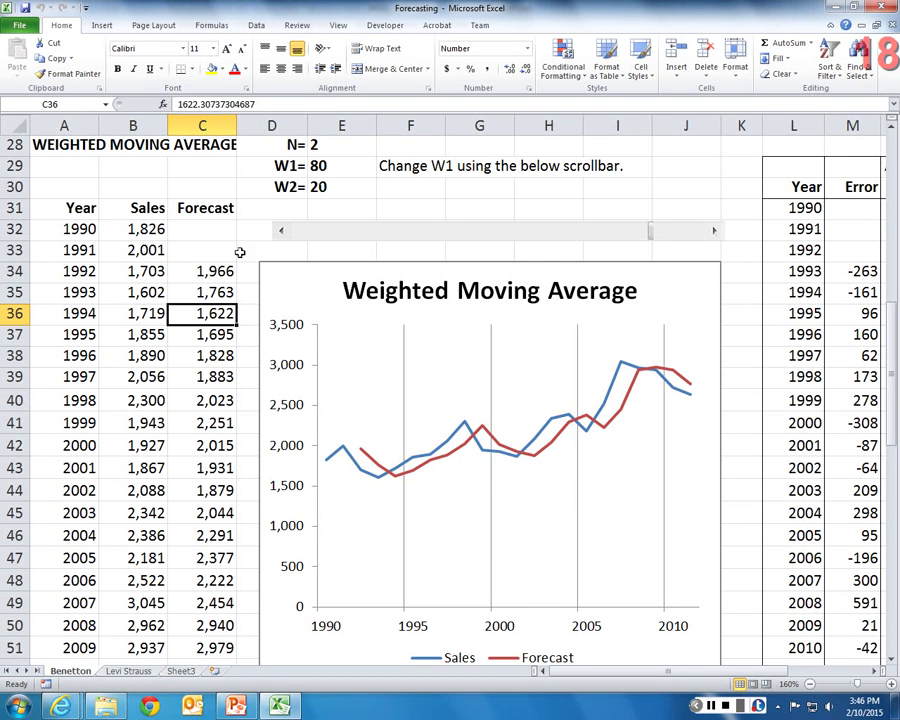
click(140, 250)
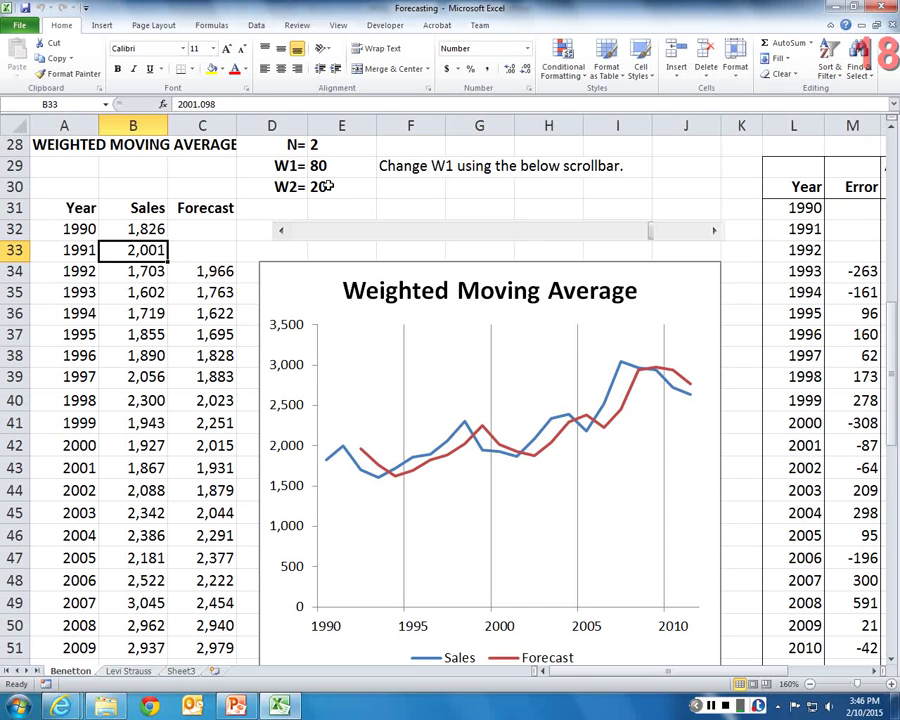
- Lower the weighted moving average's W1 in steps of 10 down to 10, and inspect the W1 and W2 cells
click(283, 235)
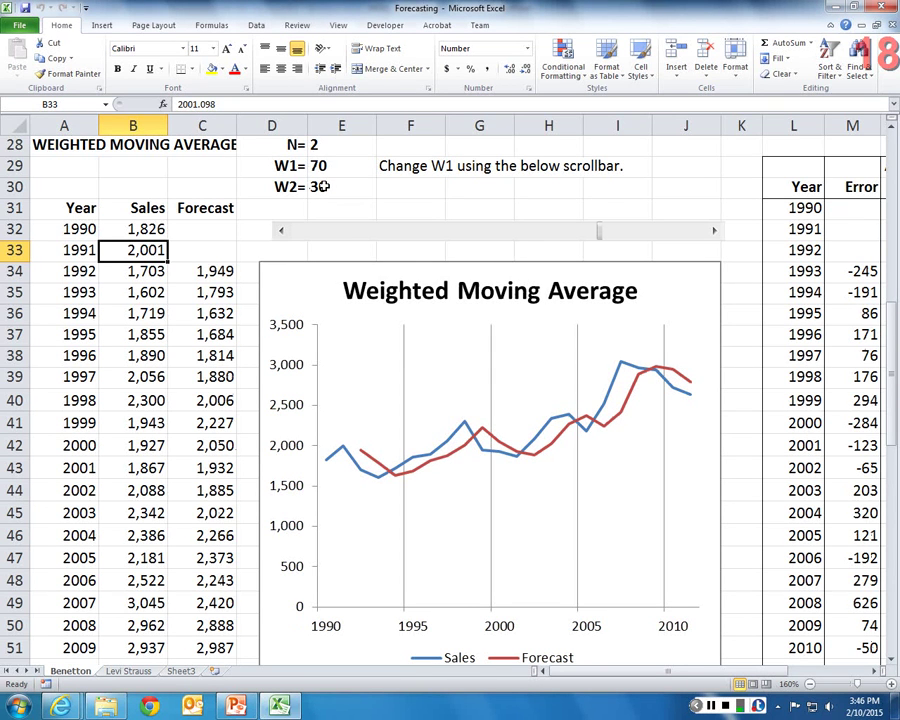
click(284, 234)
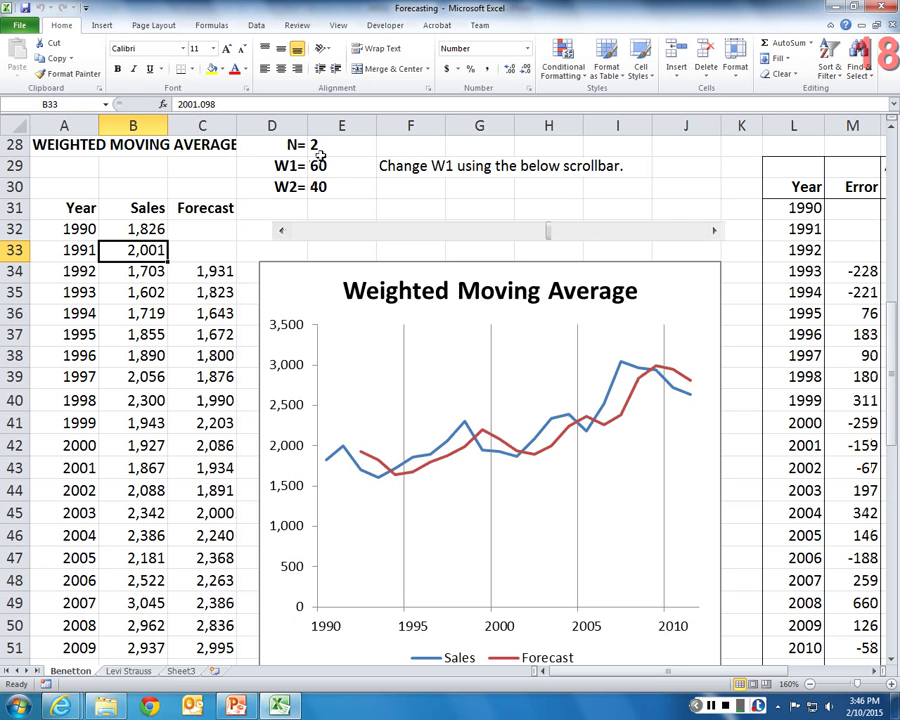
click(284, 234)
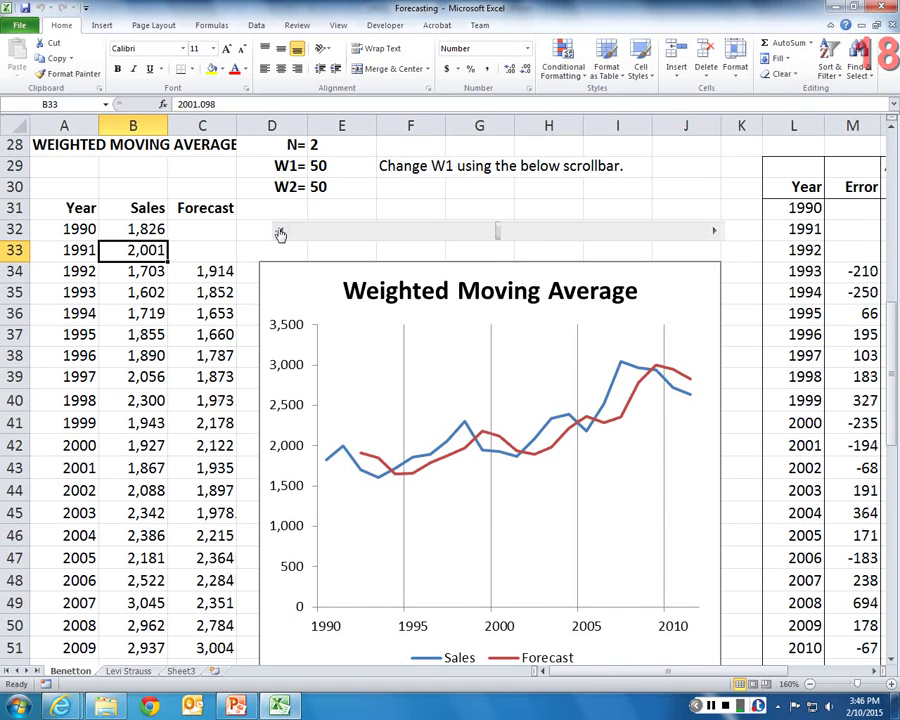
click(280, 233)
click(280, 233)
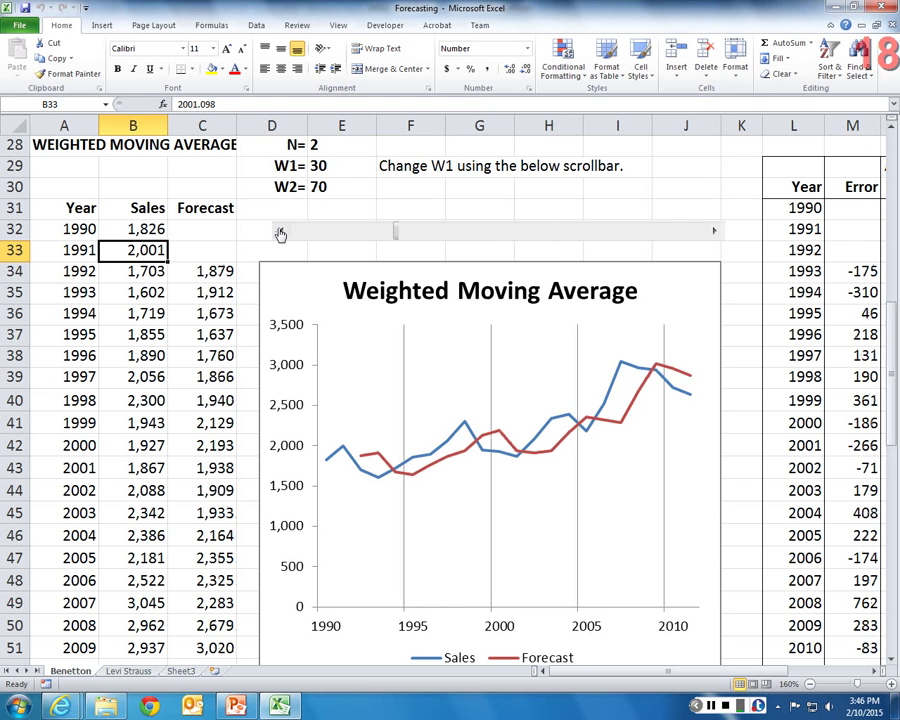
click(280, 233)
click(280, 233)
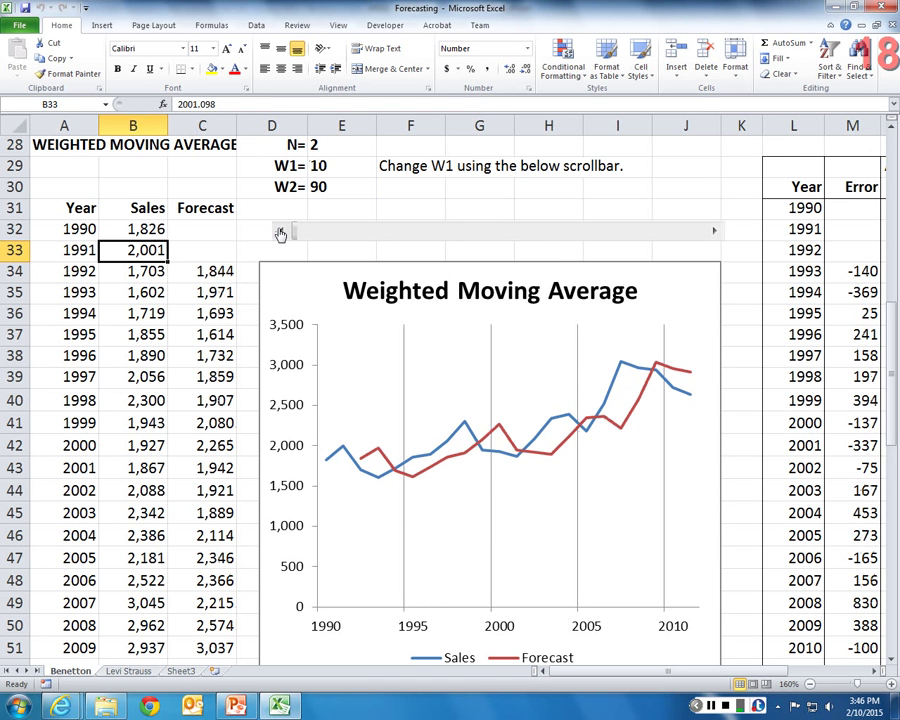
click(341, 167)
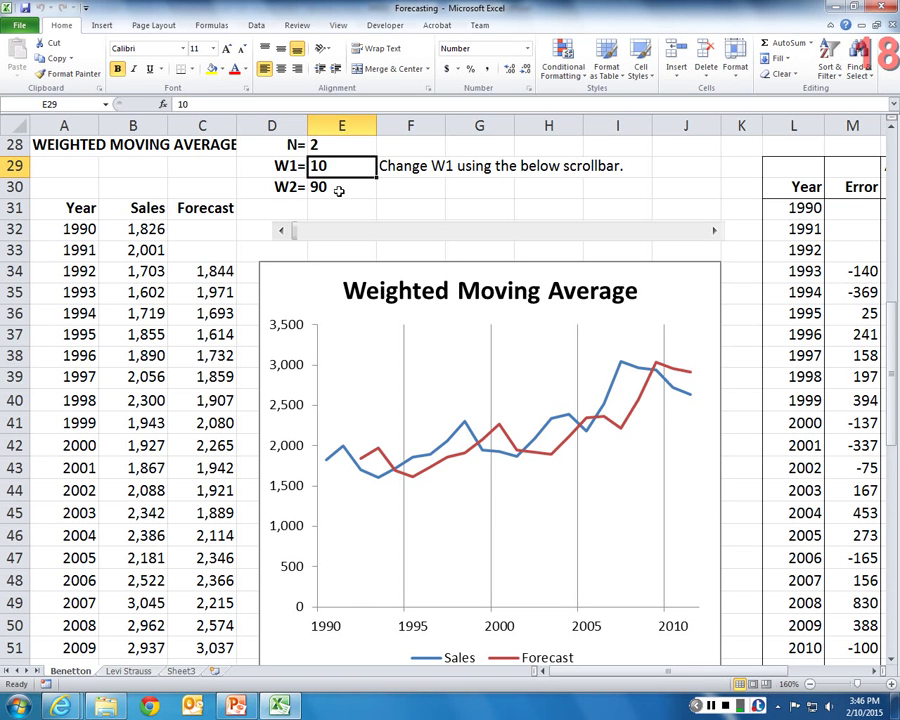
click(339, 189)
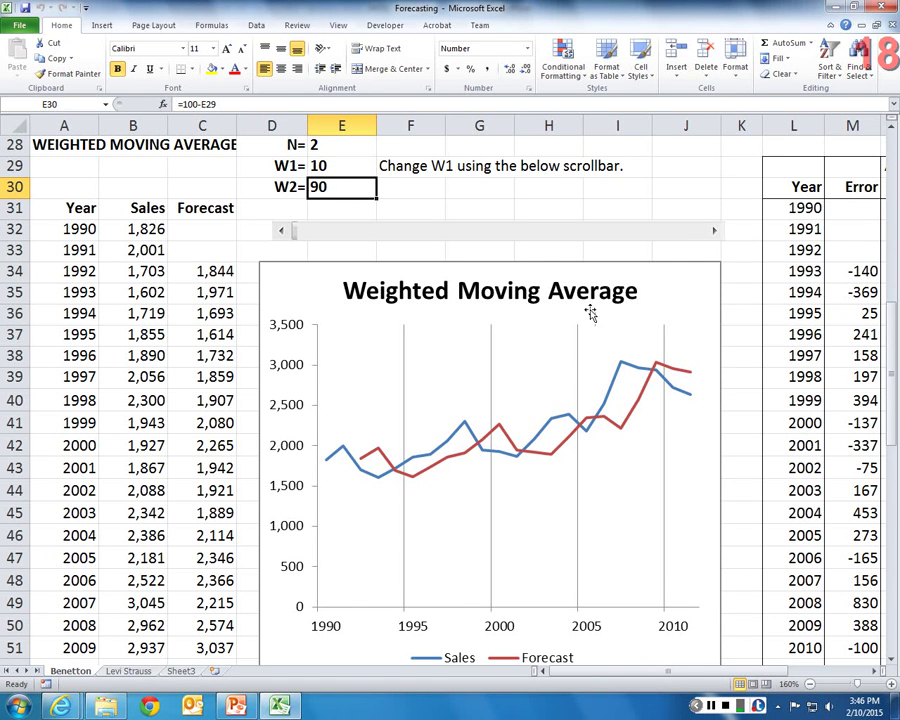
- Raise the weighted moving average's W1 in steps of 10 up to 90
click(714, 232)
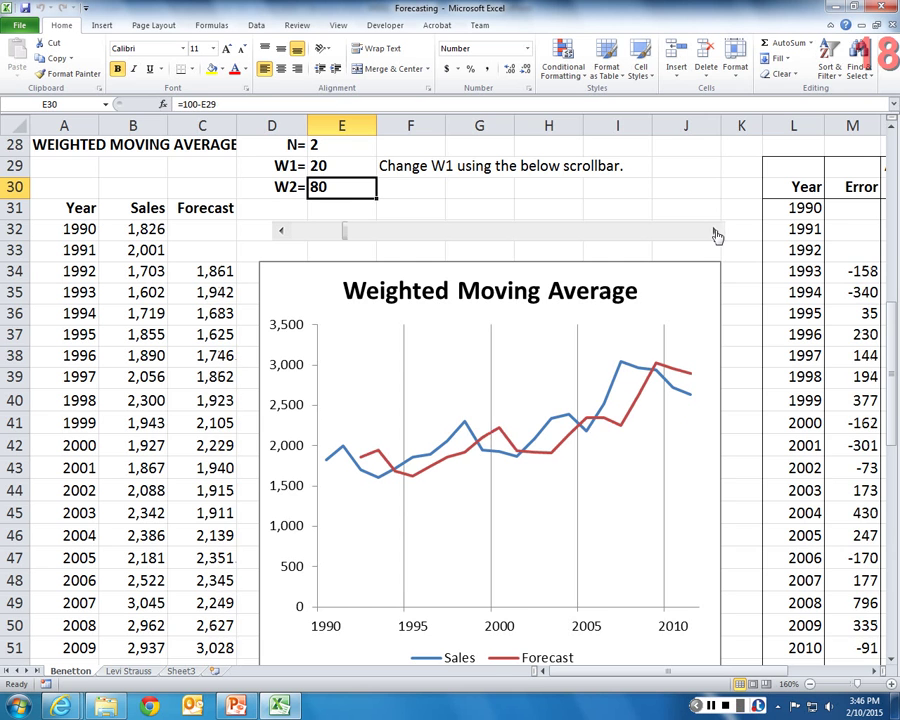
click(714, 232)
click(714, 232)
click(714, 232)
click(714, 232)
click(714, 232)
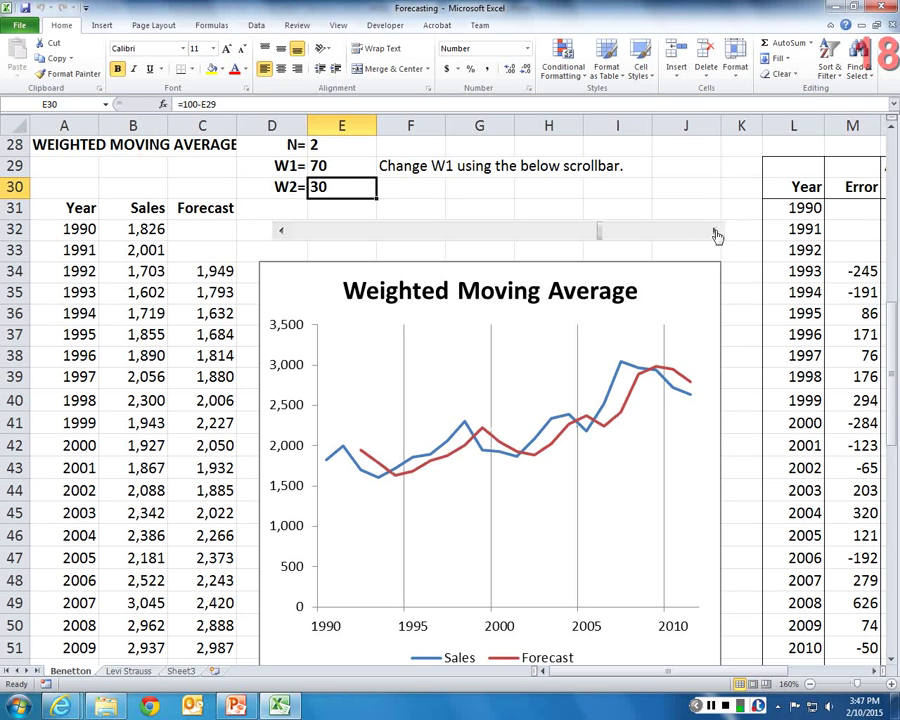
click(714, 232)
click(714, 232)
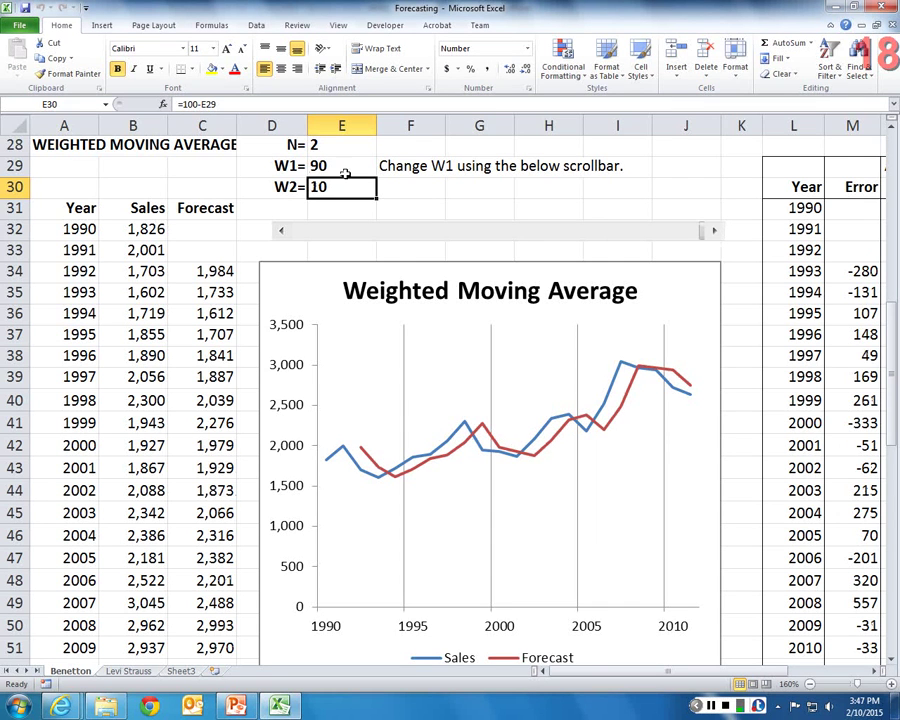
- Examine the W1 and W2 weights and the weighted moving average's error table in columns L to P
click(284, 165)
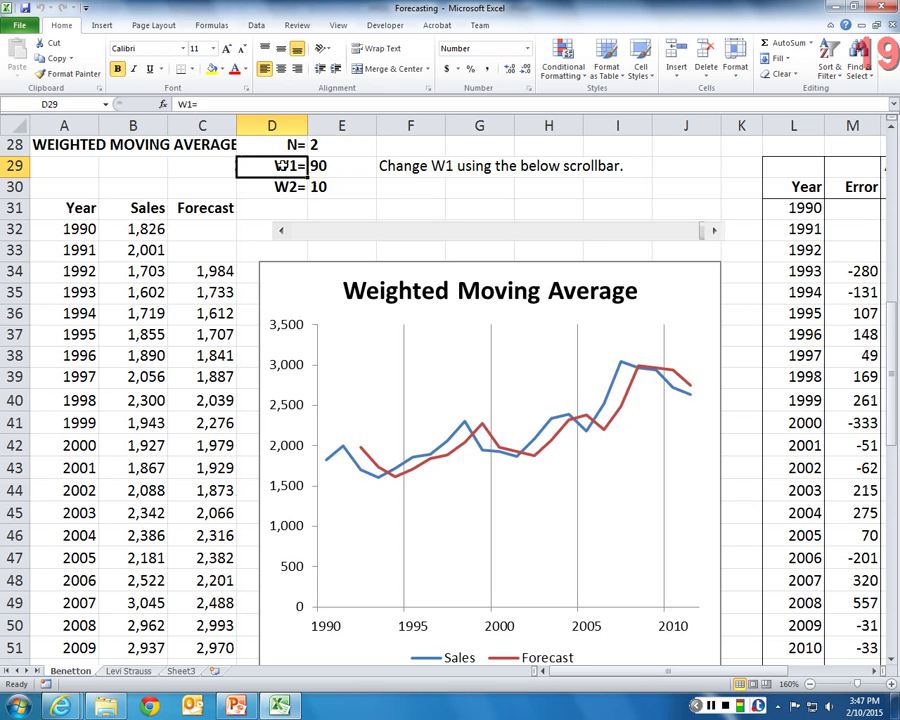
drag(284, 165, 370, 181)
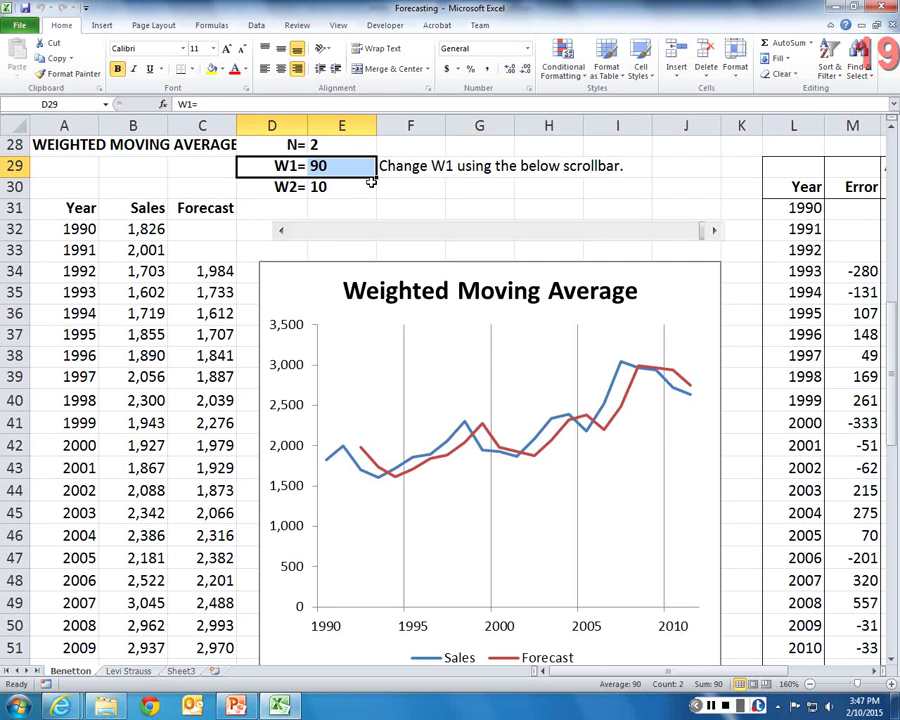
click(288, 185)
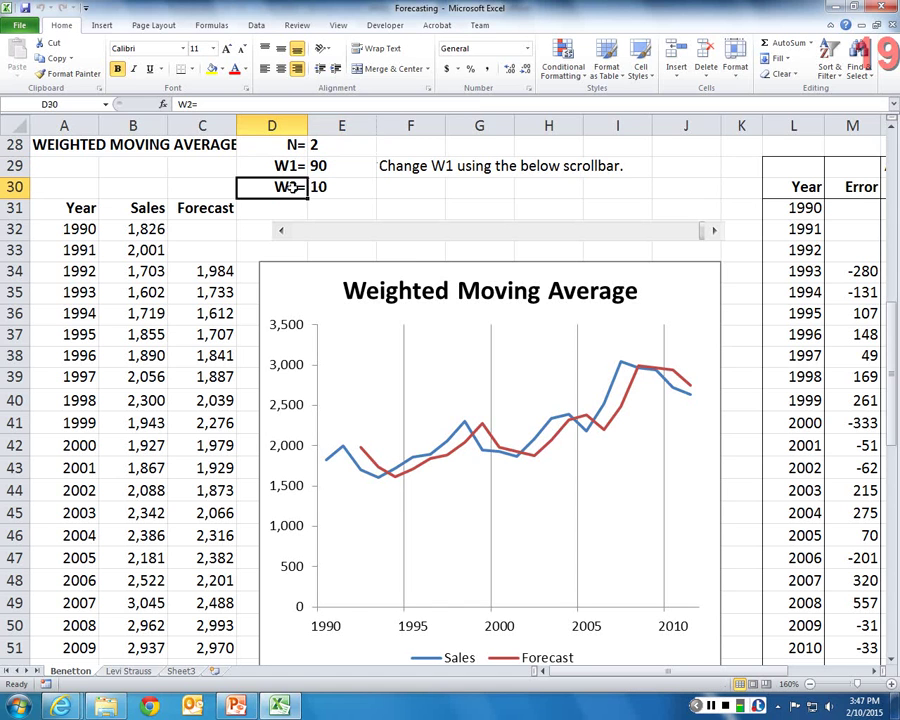
drag(288, 187, 345, 189)
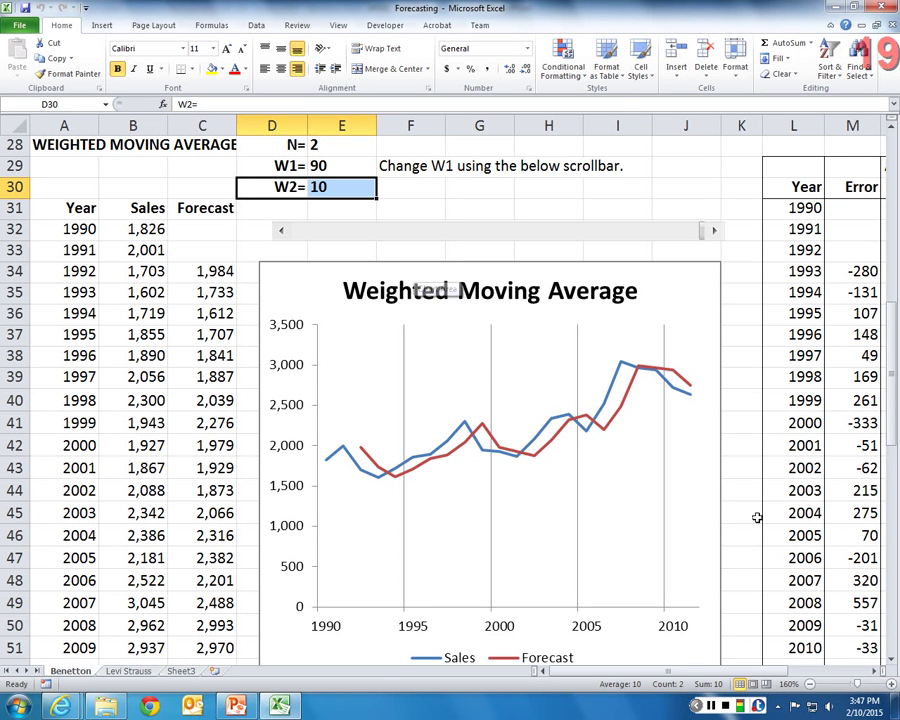
click(876, 677)
click(876, 677)
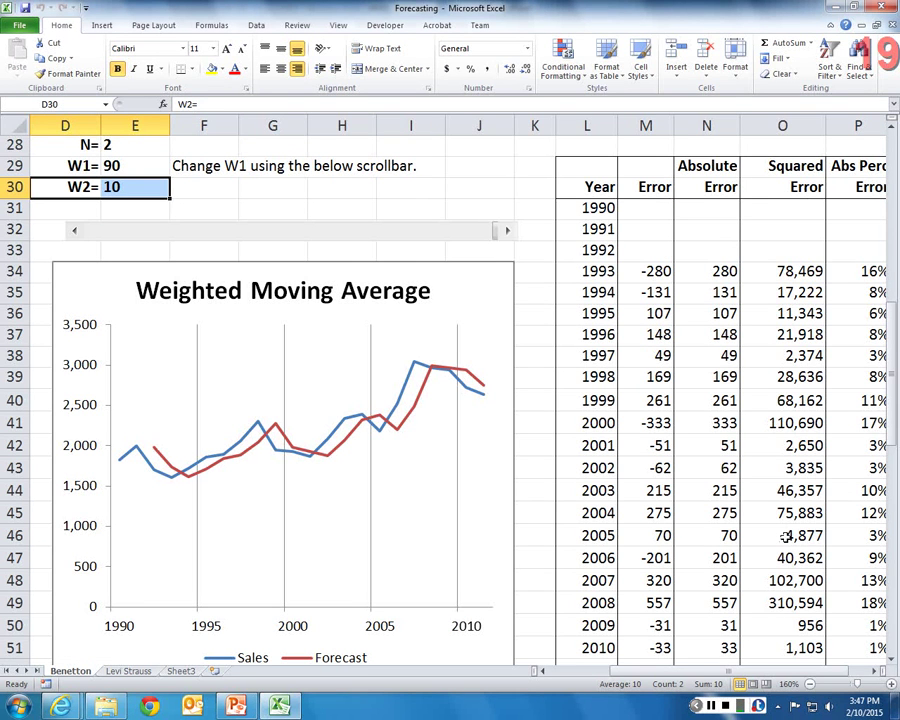
click(870, 677)
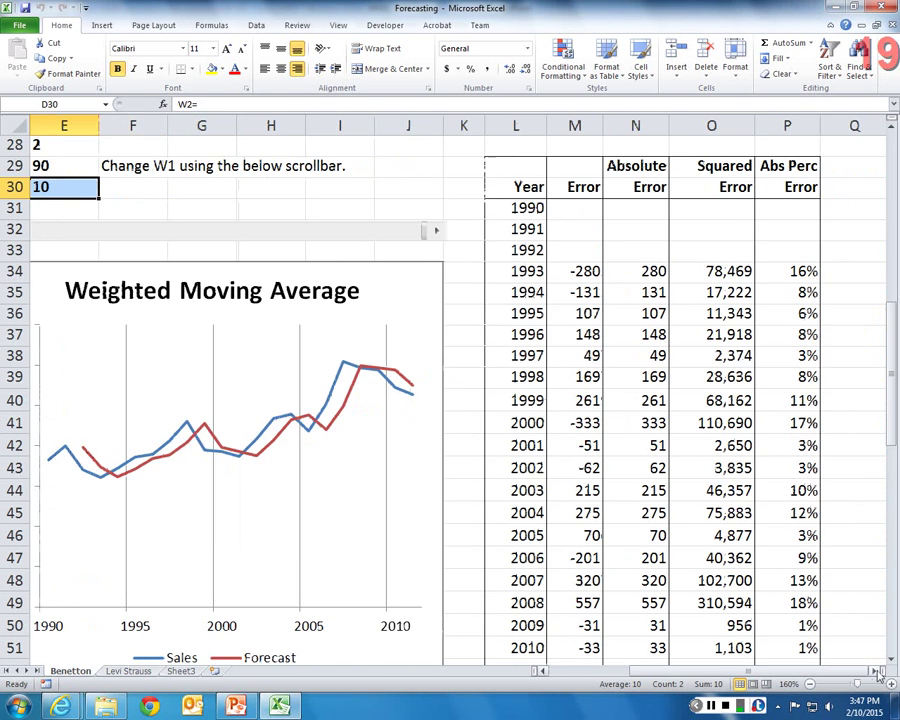
drag(741, 676, 700, 676)
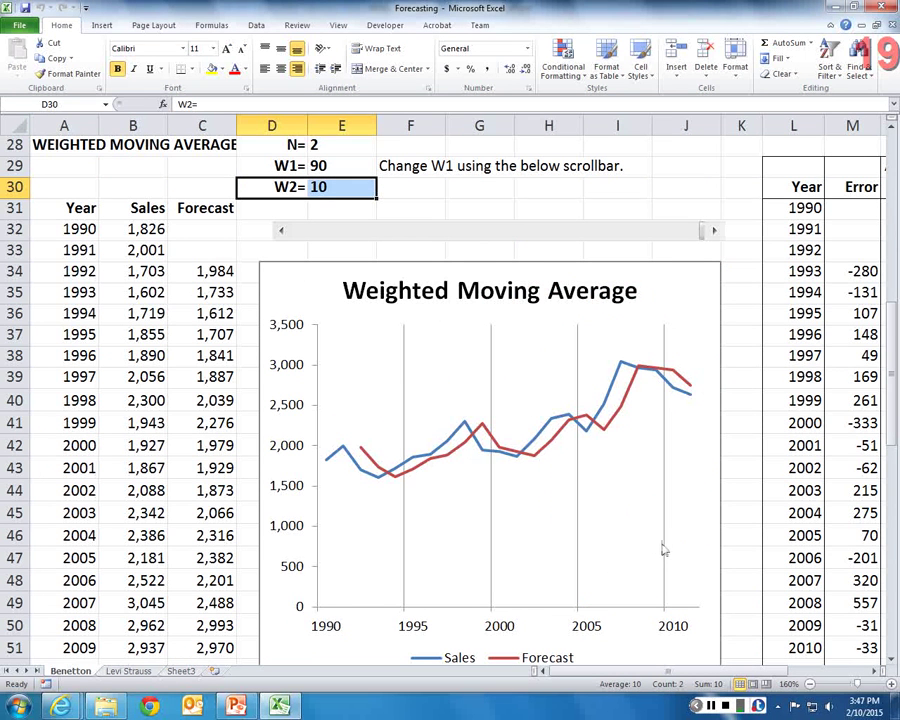
- Switch to the MGSC 6206 Topic 2 presentation in PowerPoint and close the folder window covering it
click(838, 9)
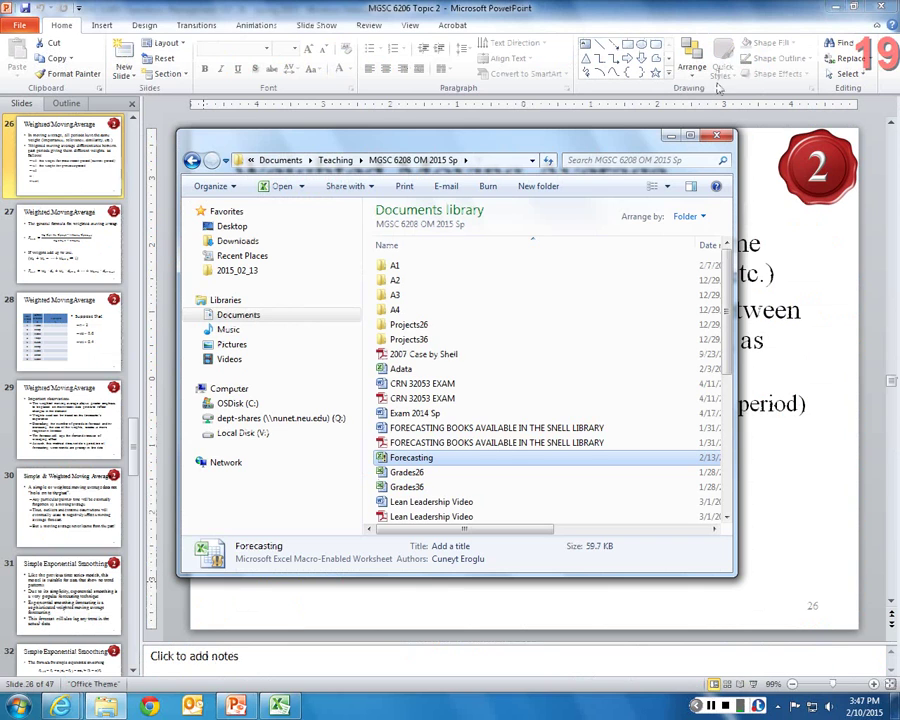
click(716, 137)
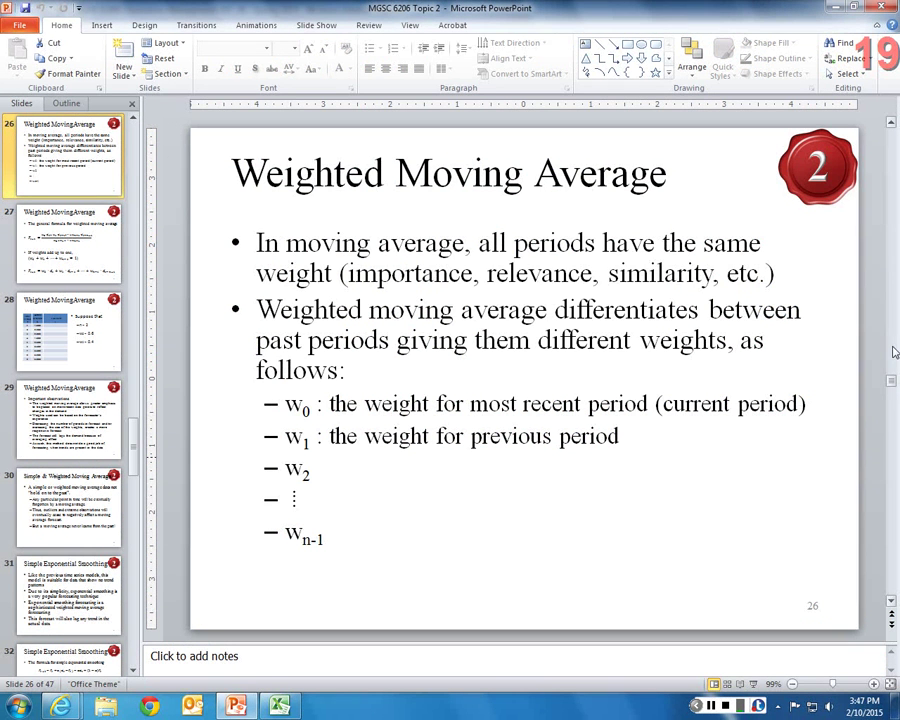
- Look through the moving average and Simple Exponential Smoothing slides, ending on slide 34 with the demand and forecast table
click(894, 429)
scroll(894, 429, down, 2)
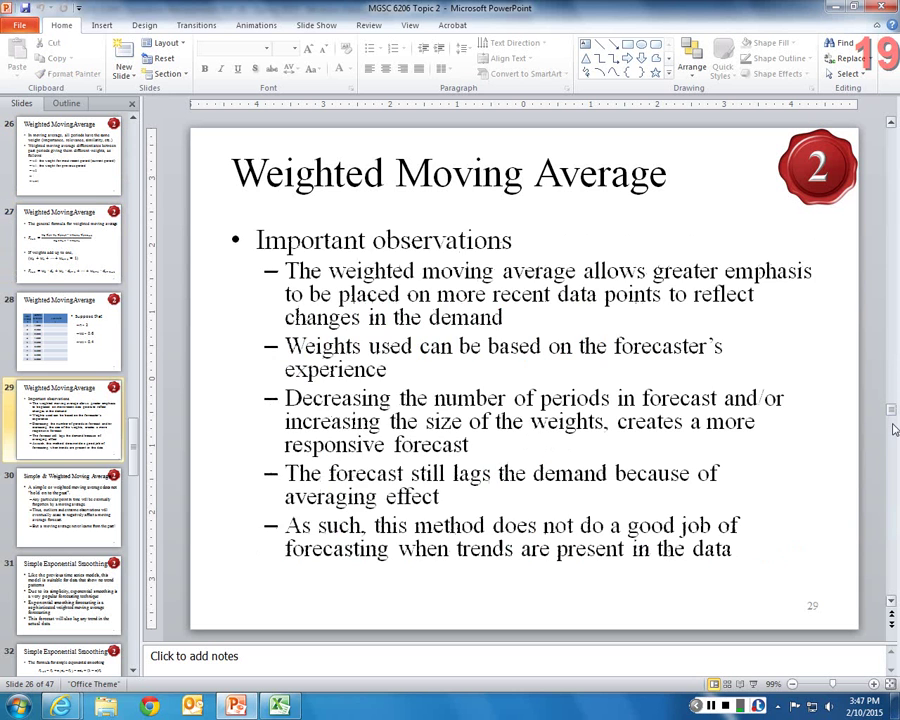
scroll(894, 429, down, 1)
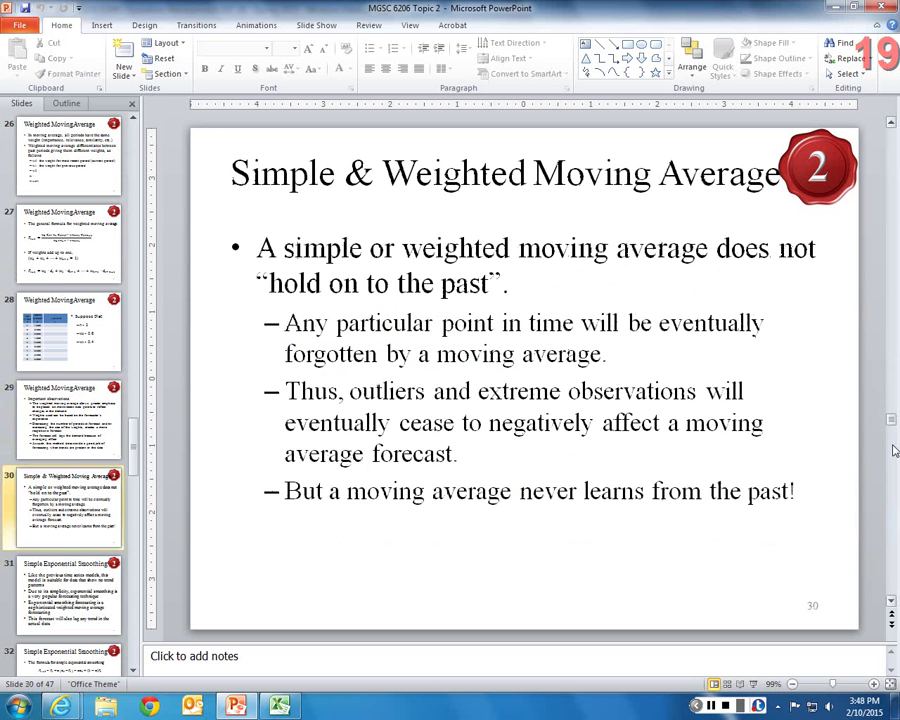
scroll(894, 451, down, 2)
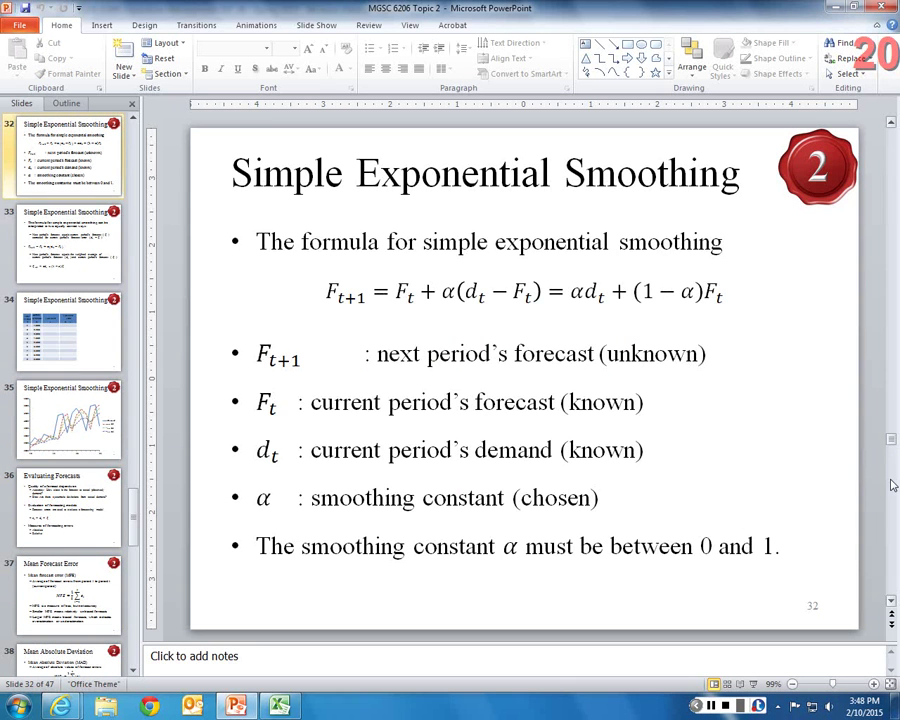
scroll(893, 485, down, 2)
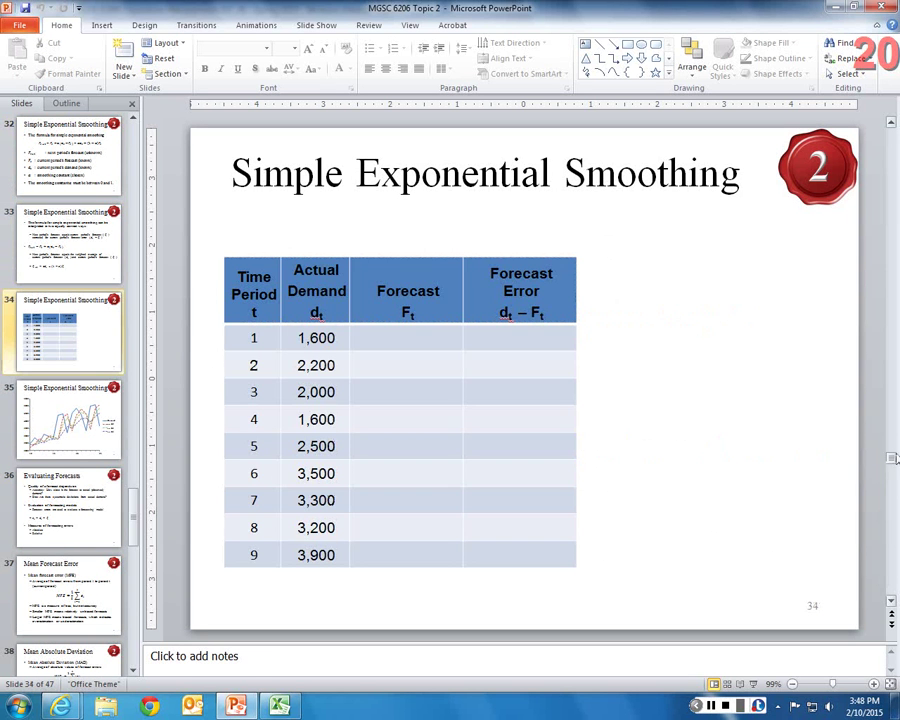
scroll(896, 432, up, 1)
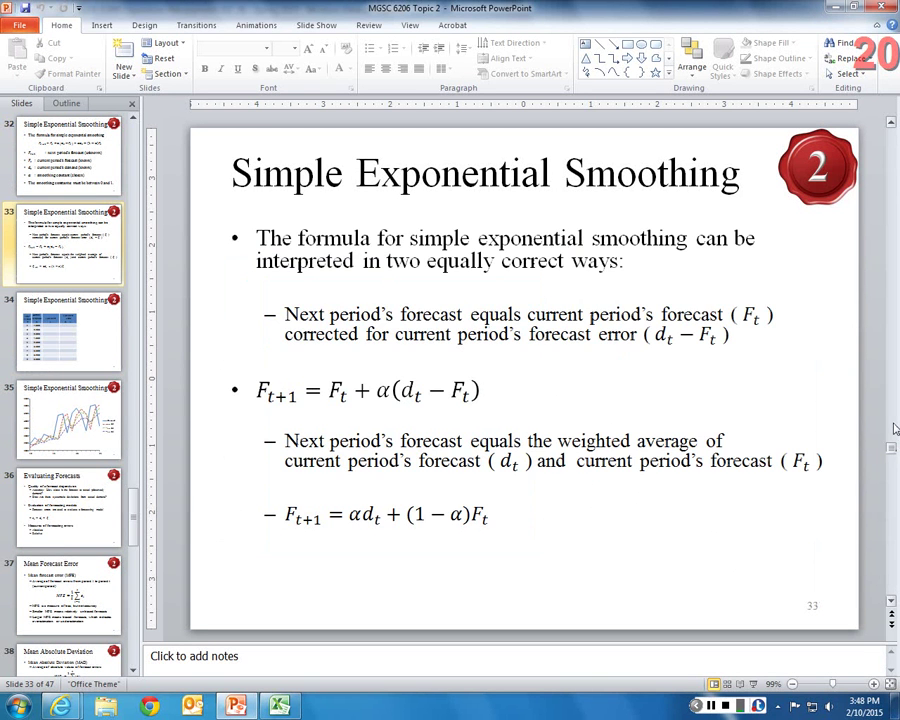
scroll(896, 429, up, 1)
scroll(895, 429, up, 1)
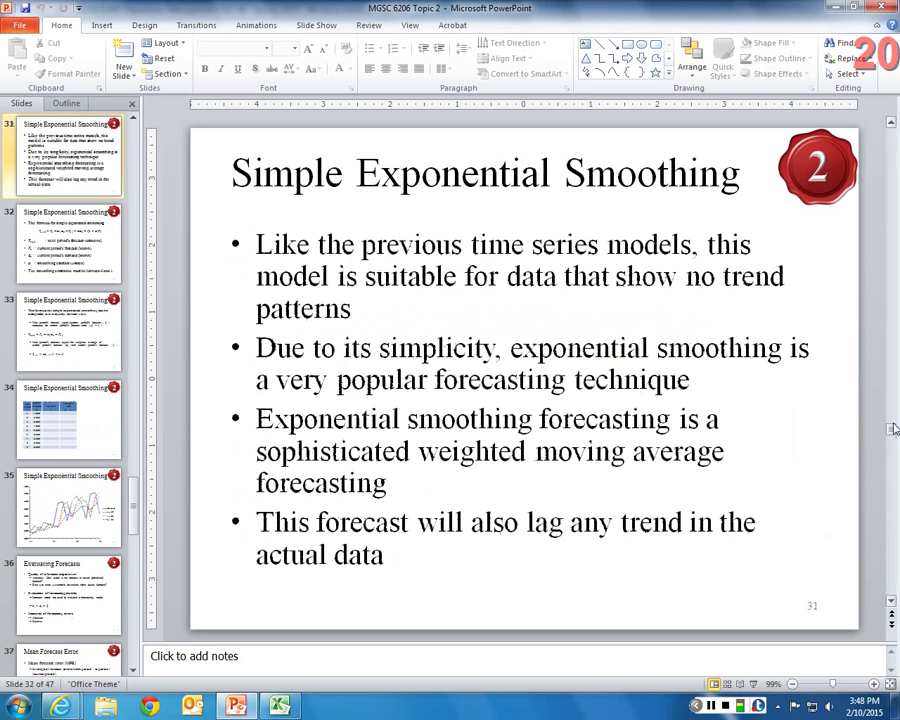
scroll(893, 428, down, 3)
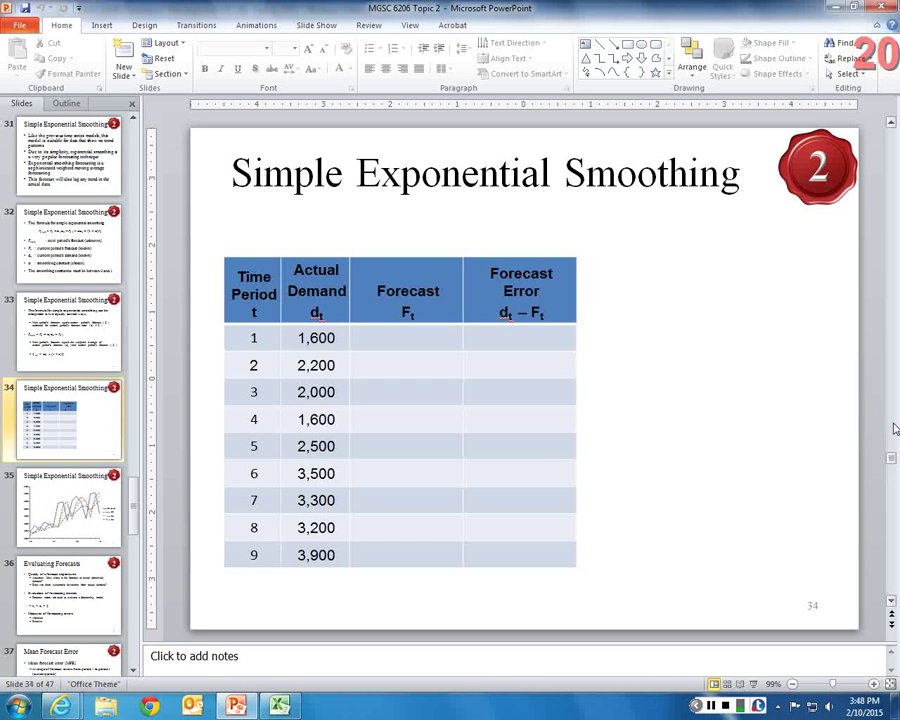
- Advance the presentation from slide 34 past Evaluating Forecasts to slide 37, Mean Forecast Error
scroll(896, 429, down, 2)
scroll(895, 429, down, 1)
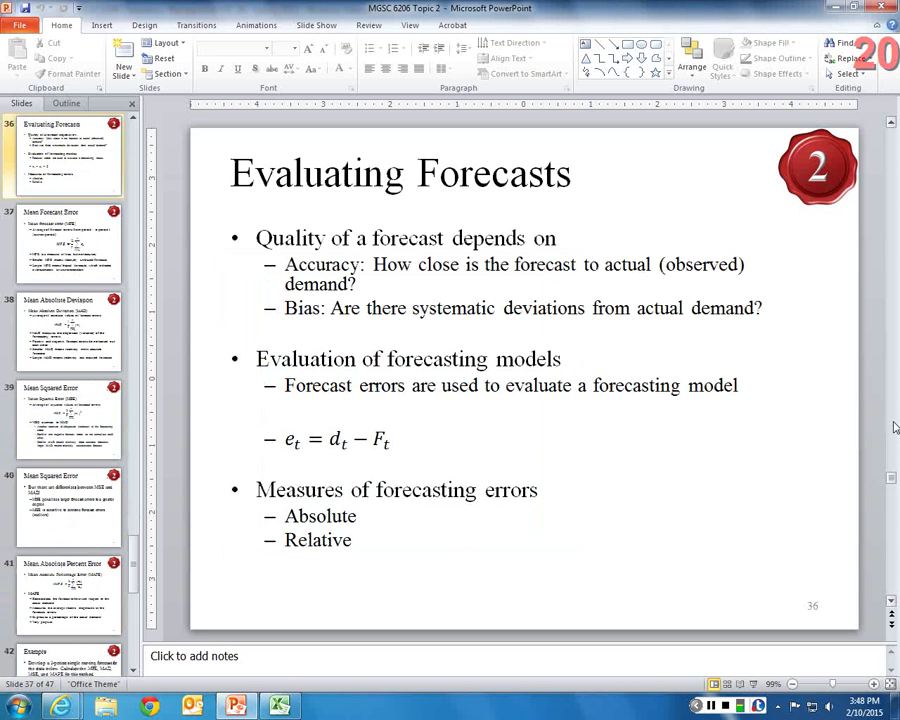
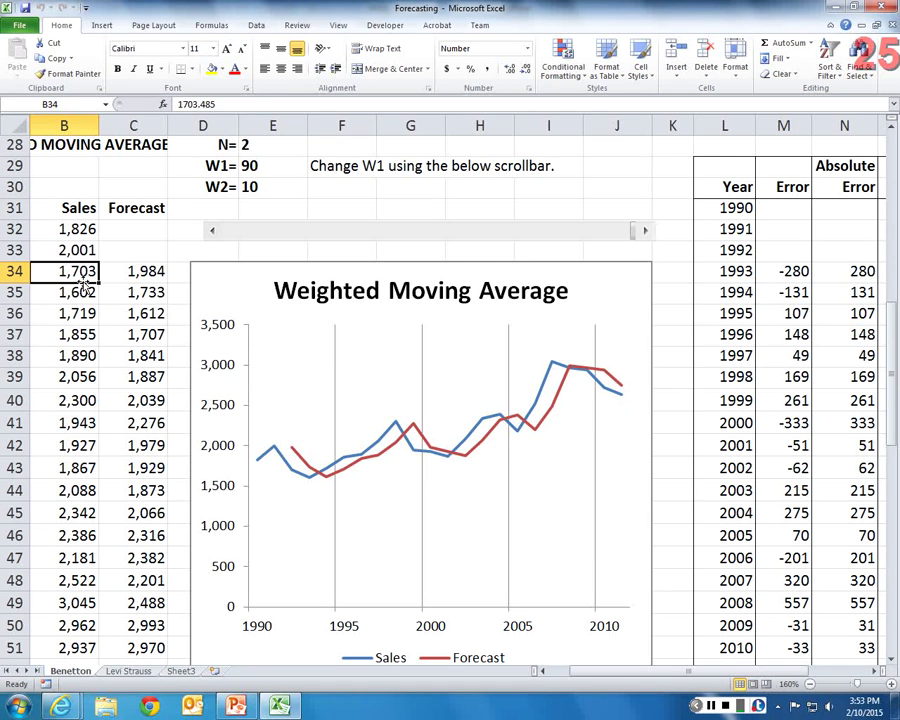
- In the Forecasting workbook, compare sales and forecast in rows 34 and 36 with their errors in column M
click(143, 278)
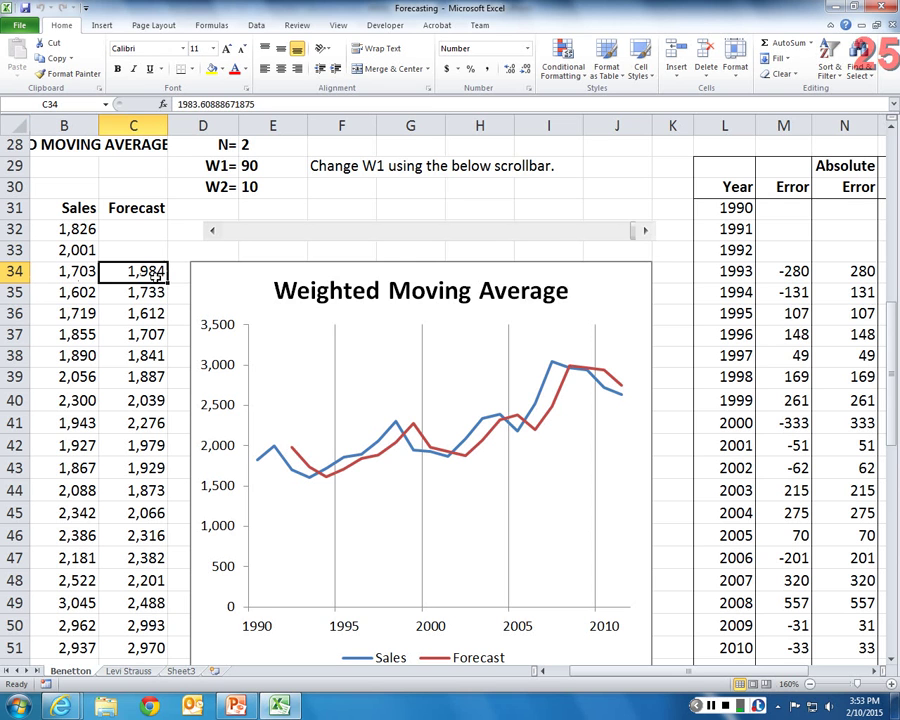
click(790, 271)
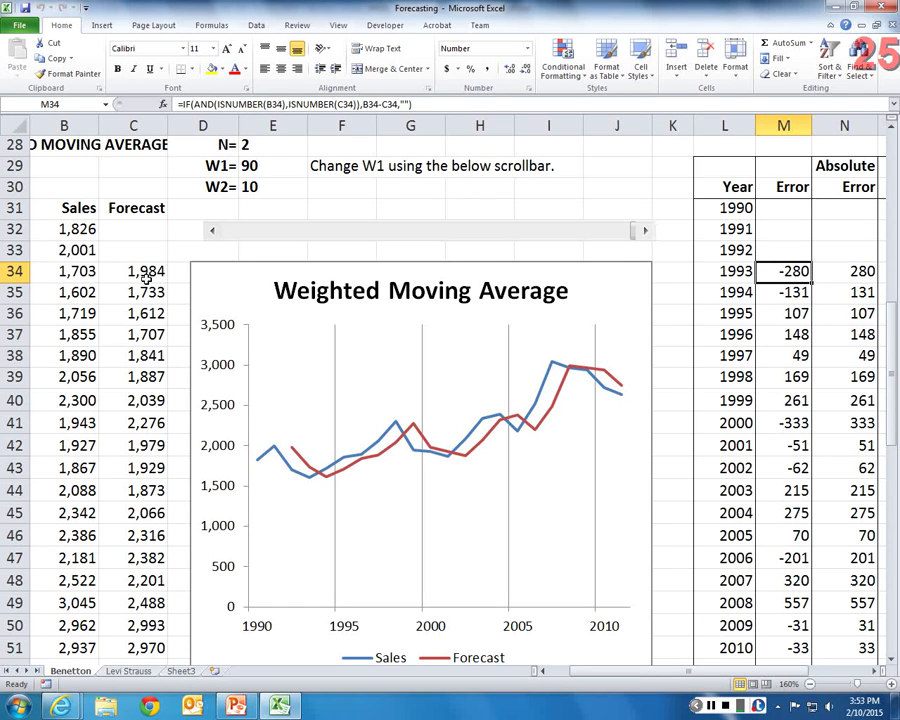
click(68, 313)
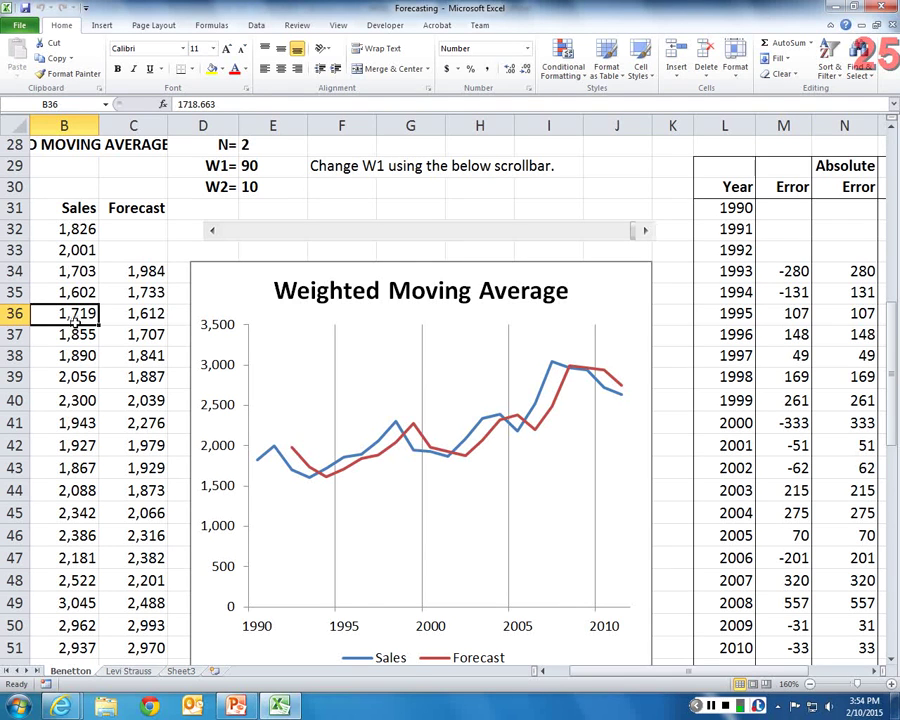
click(131, 320)
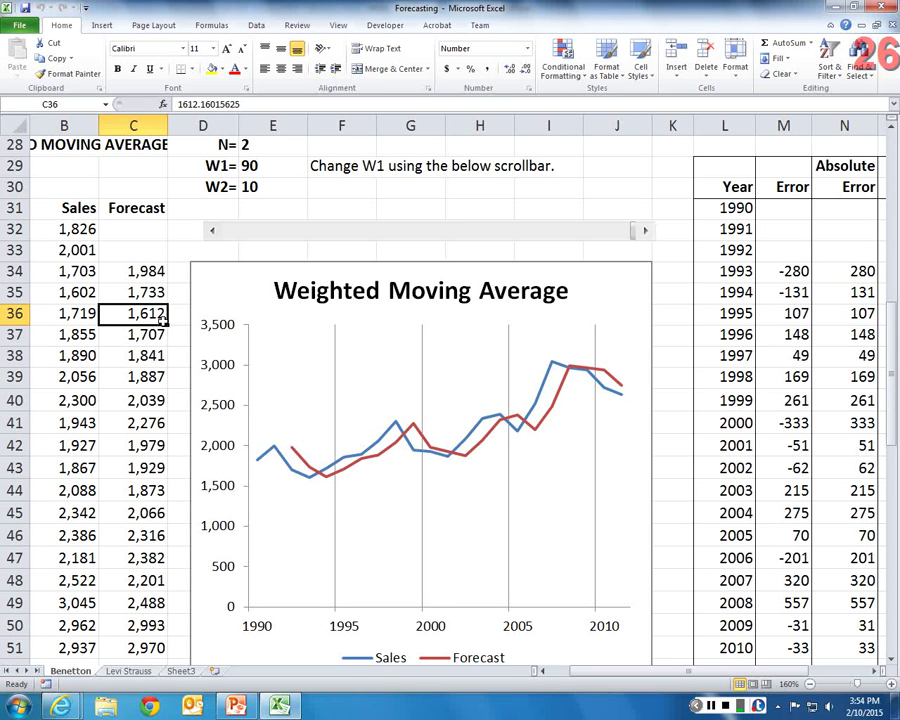
click(62, 314)
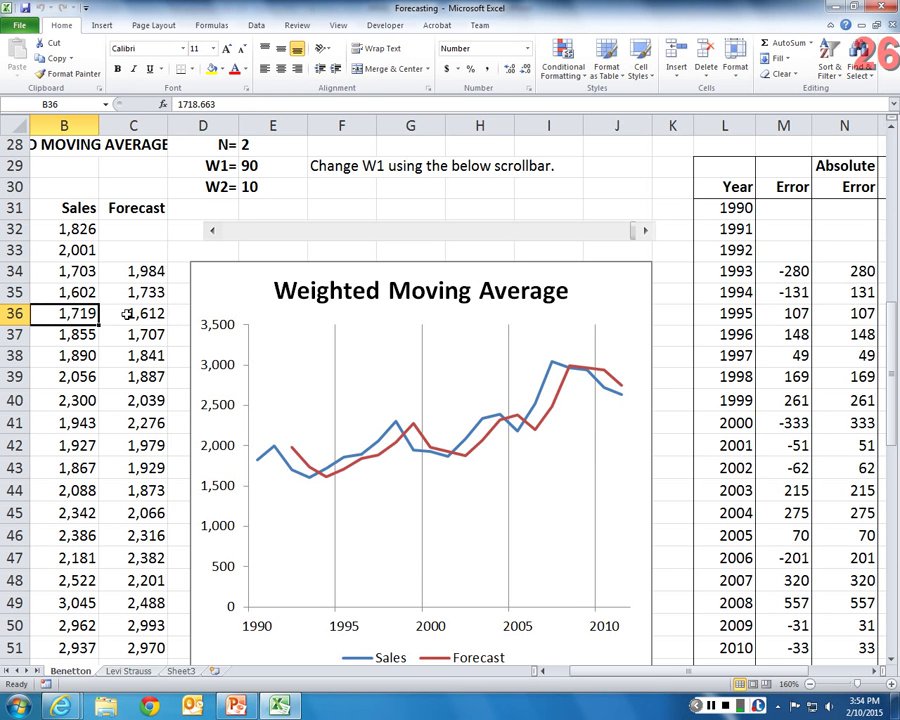
click(126, 314)
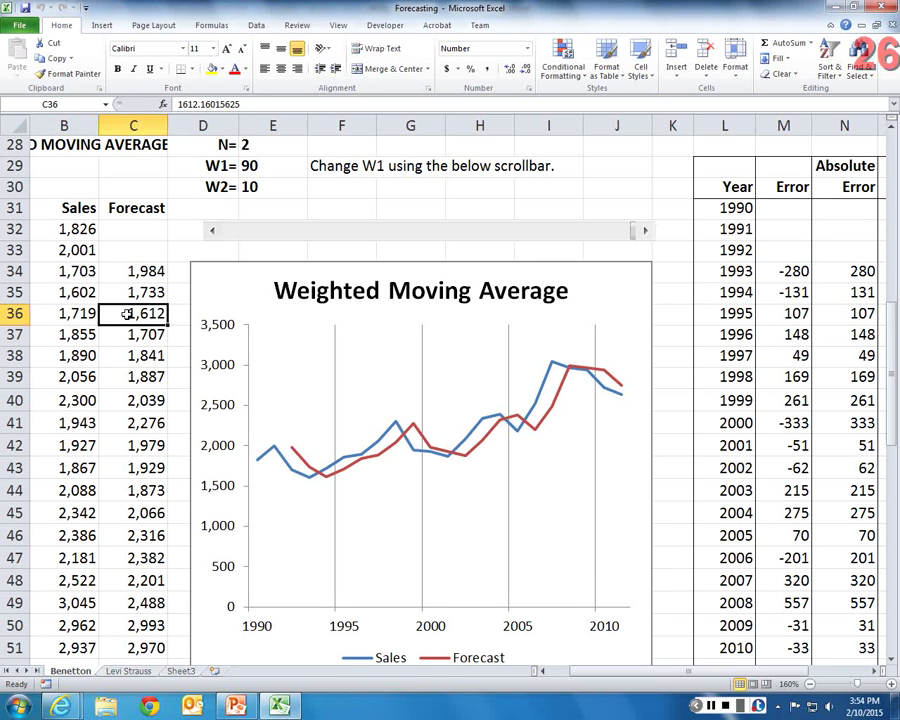
click(794, 314)
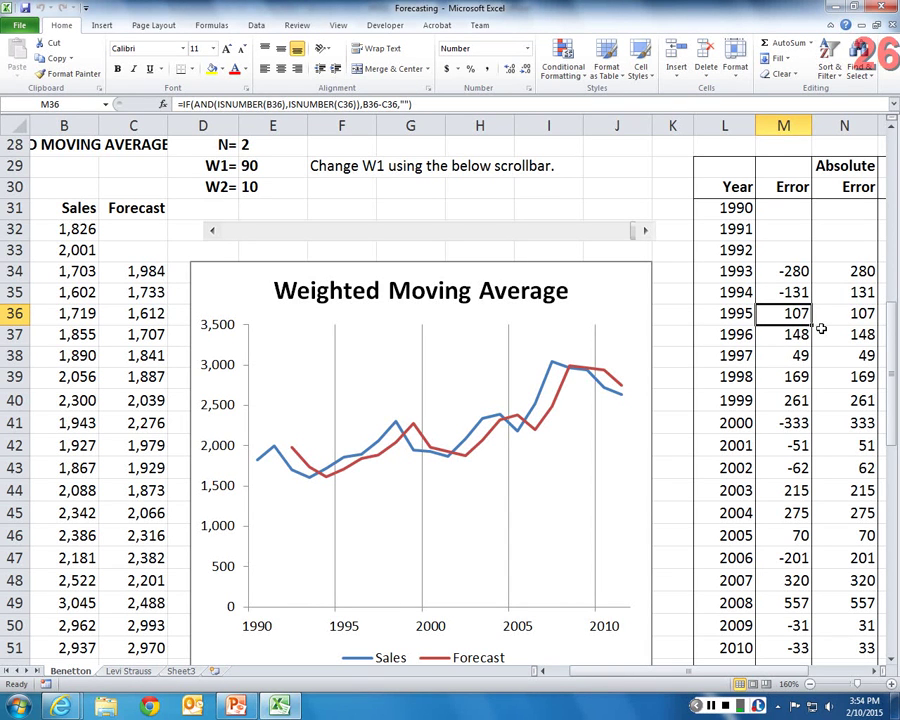
- Go through the individual errors in M34 to M40 and check the average error formula in M54
click(789, 273)
click(790, 291)
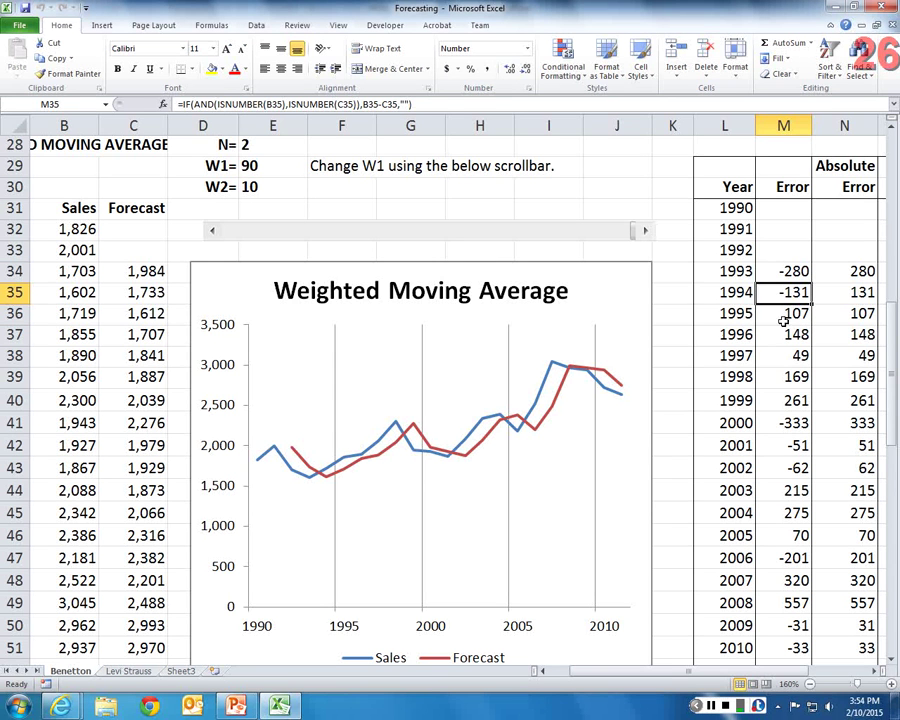
click(790, 334)
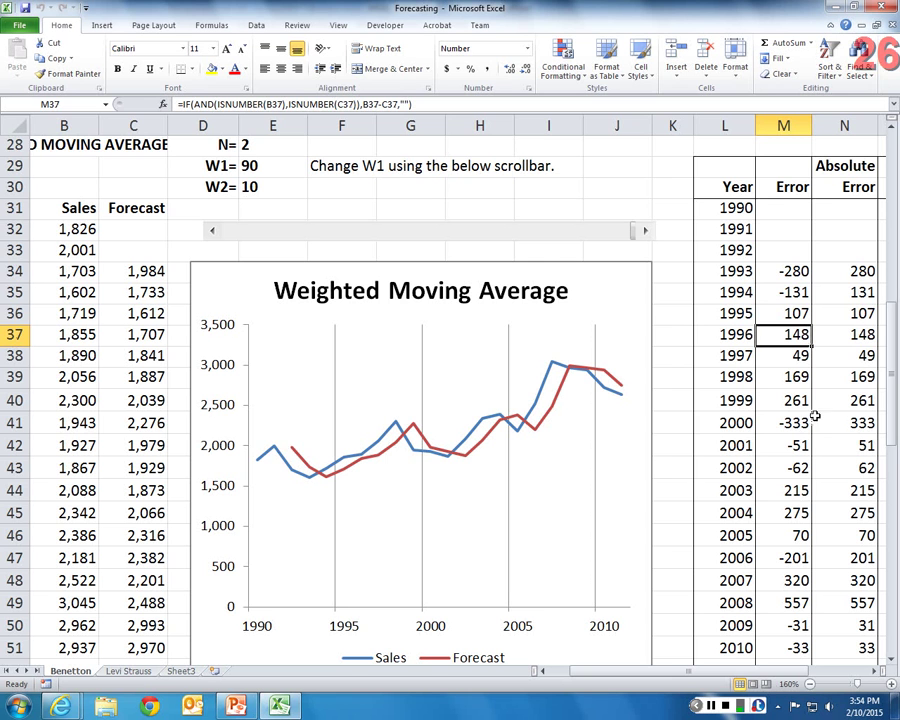
key(Down)
click(787, 398)
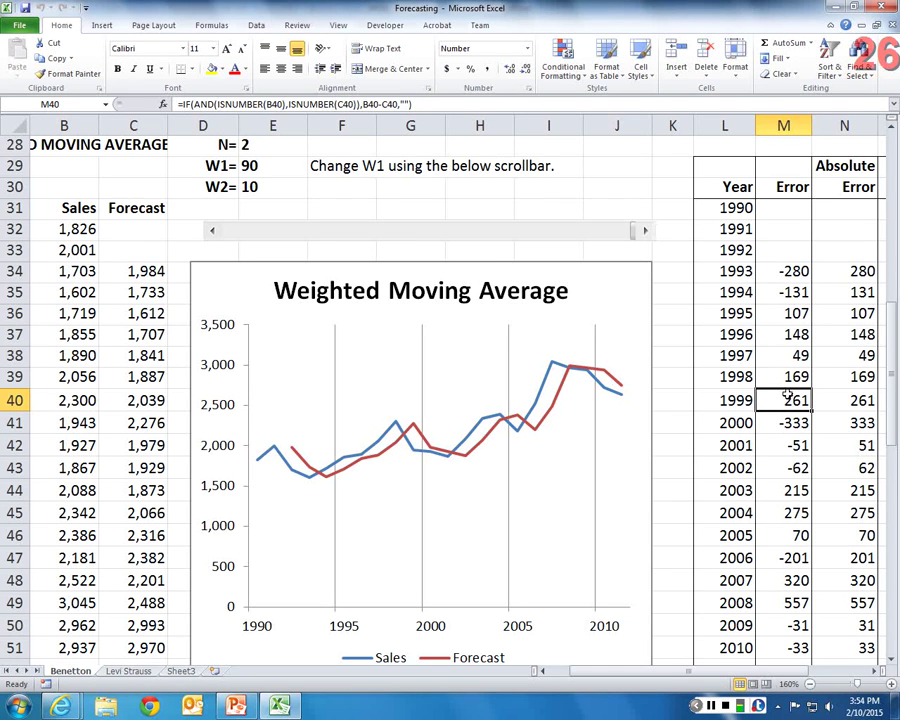
scroll(788, 390, down, 1)
scroll(789, 384, down, 1)
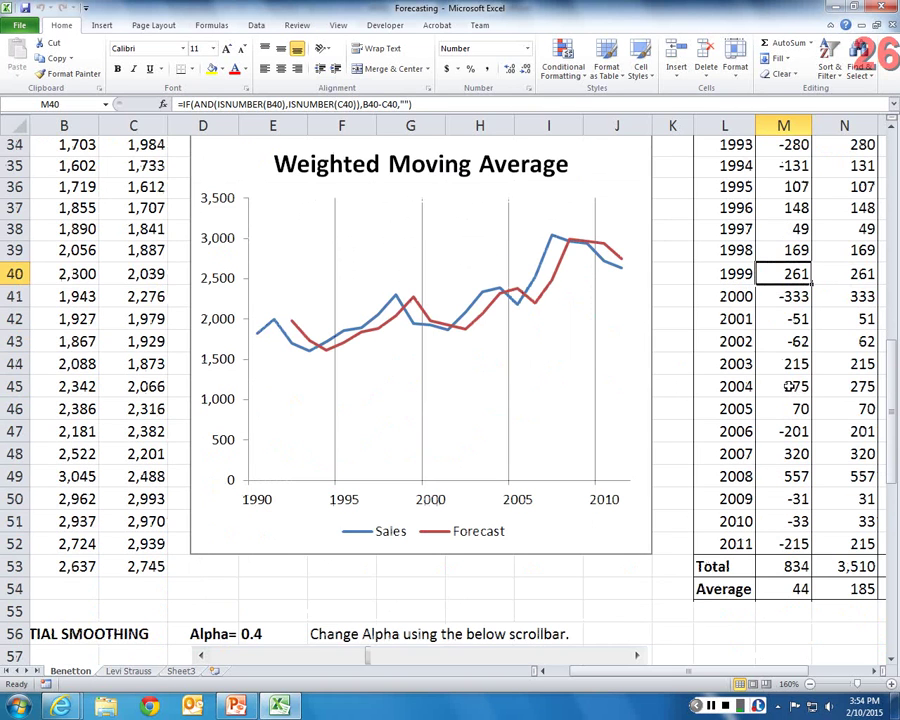
click(793, 589)
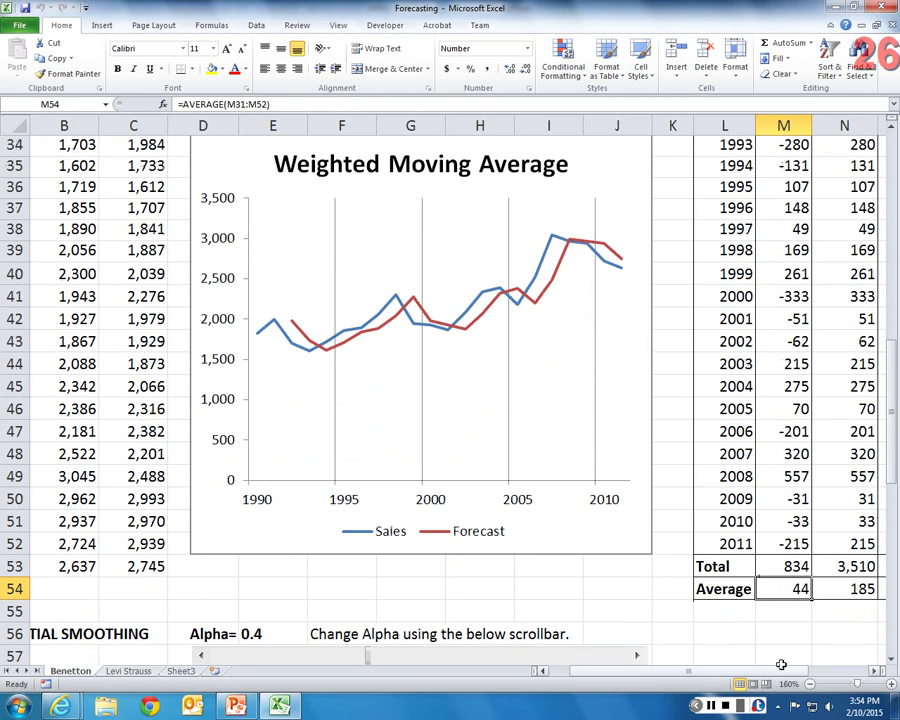
- Select the weighted moving average errors M34:M52 and check their total and average rows
scroll(781, 193, up, 1)
drag(783, 207, 765, 607)
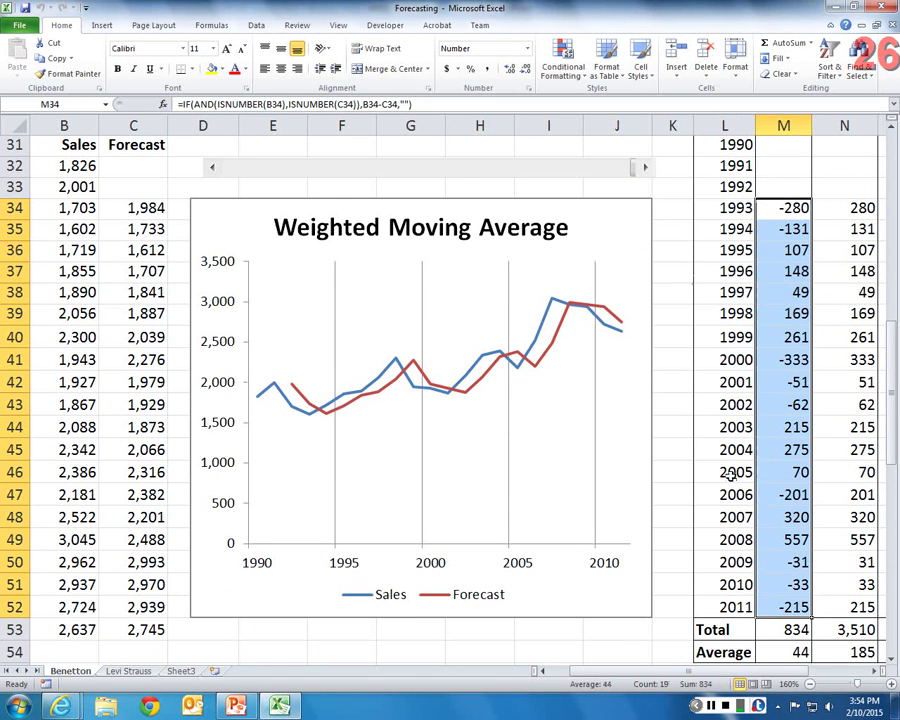
scroll(731, 474, down, 1)
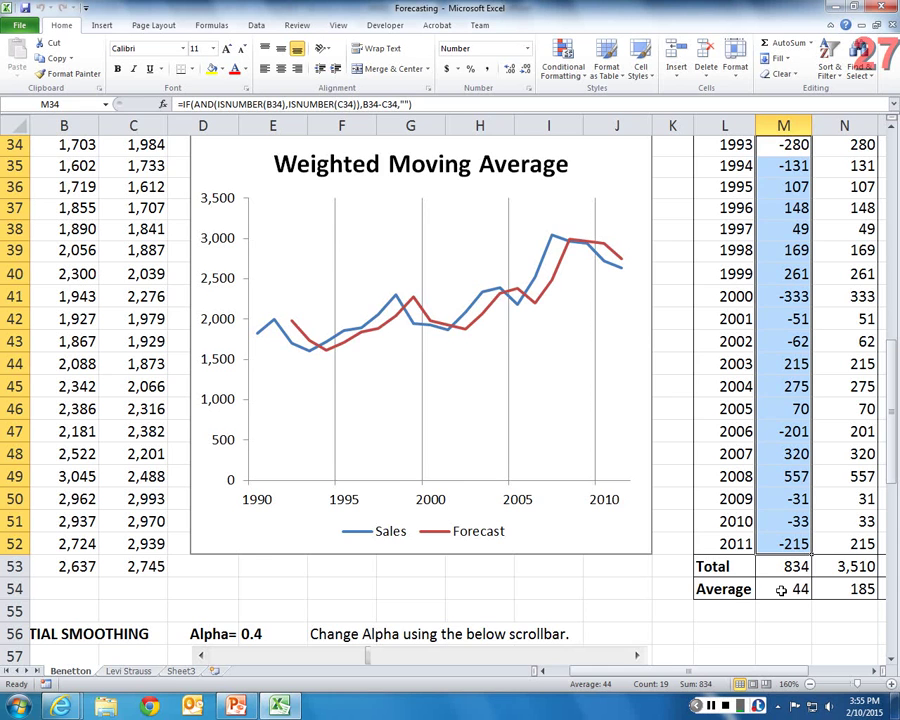
- Lower the weighted moving average's W1 in three steps of 10, down to 60
scroll(781, 590, up, 1)
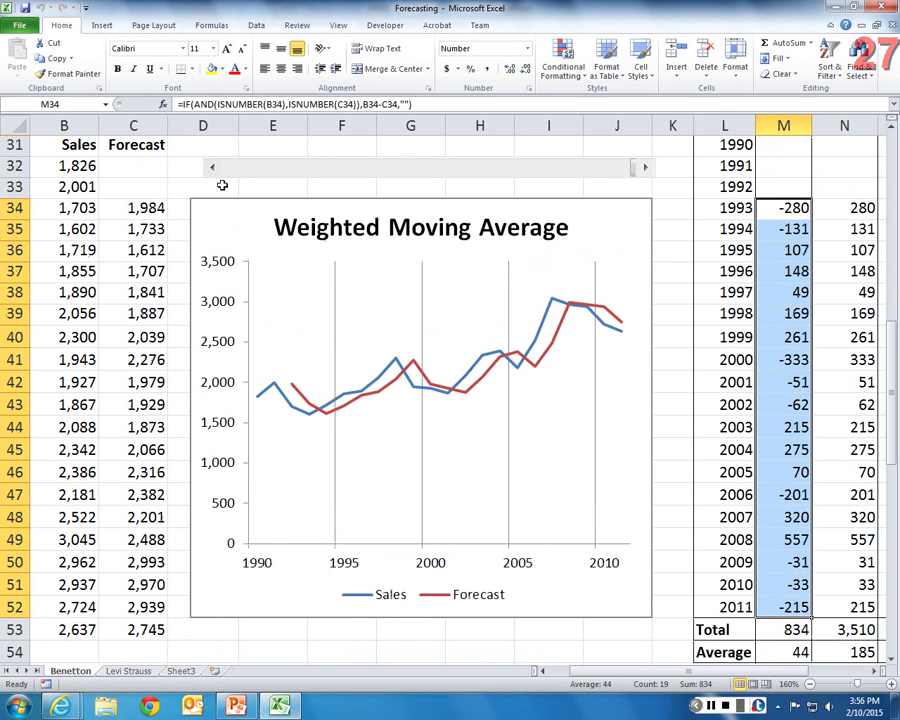
scroll(262, 183, up, 1)
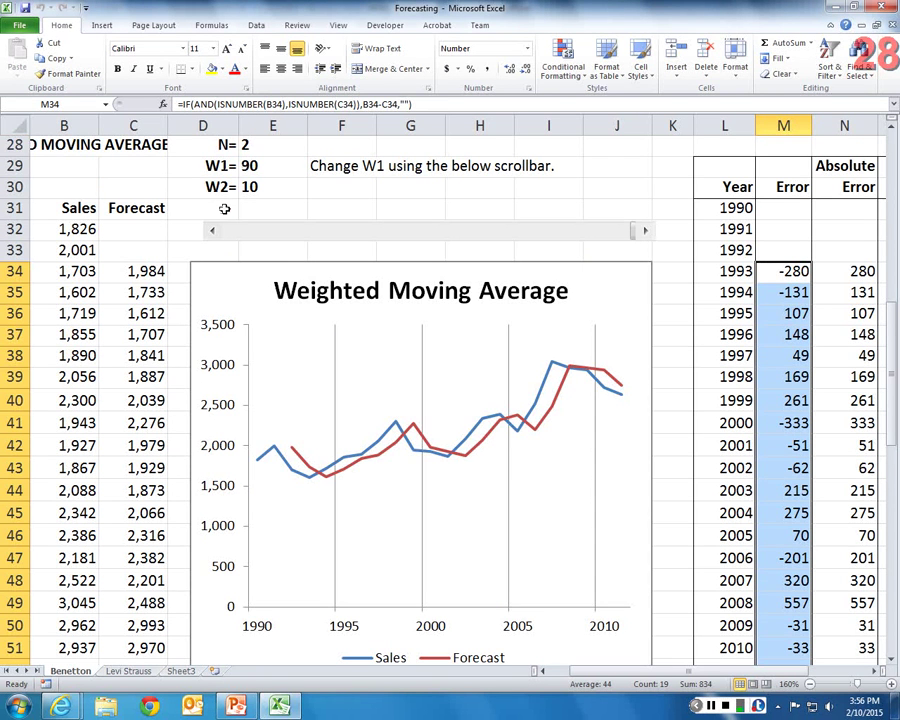
scroll(224, 212, down, 1)
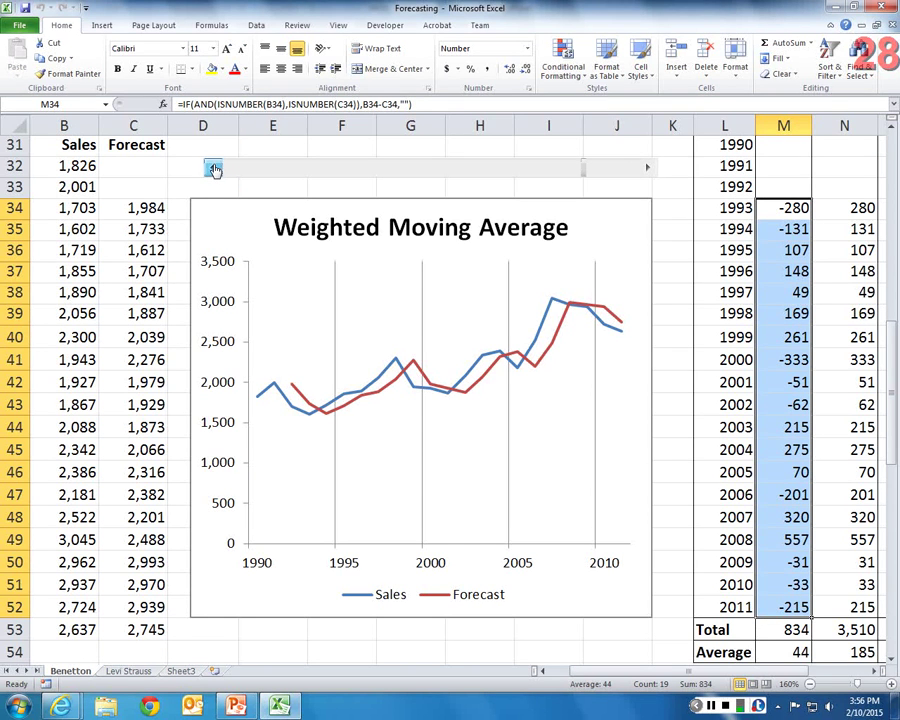
click(215, 170)
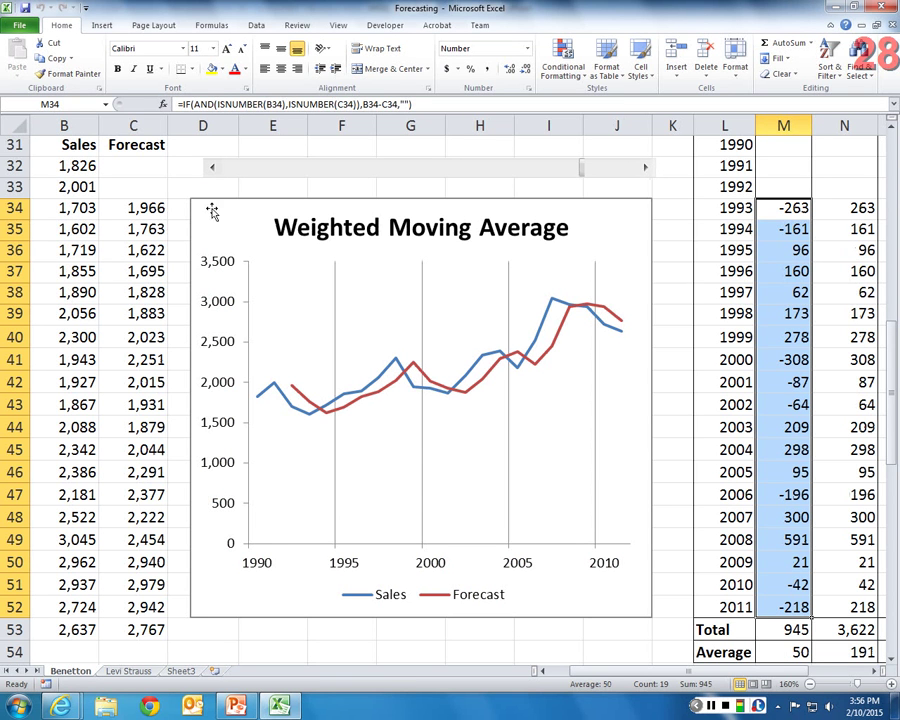
click(214, 171)
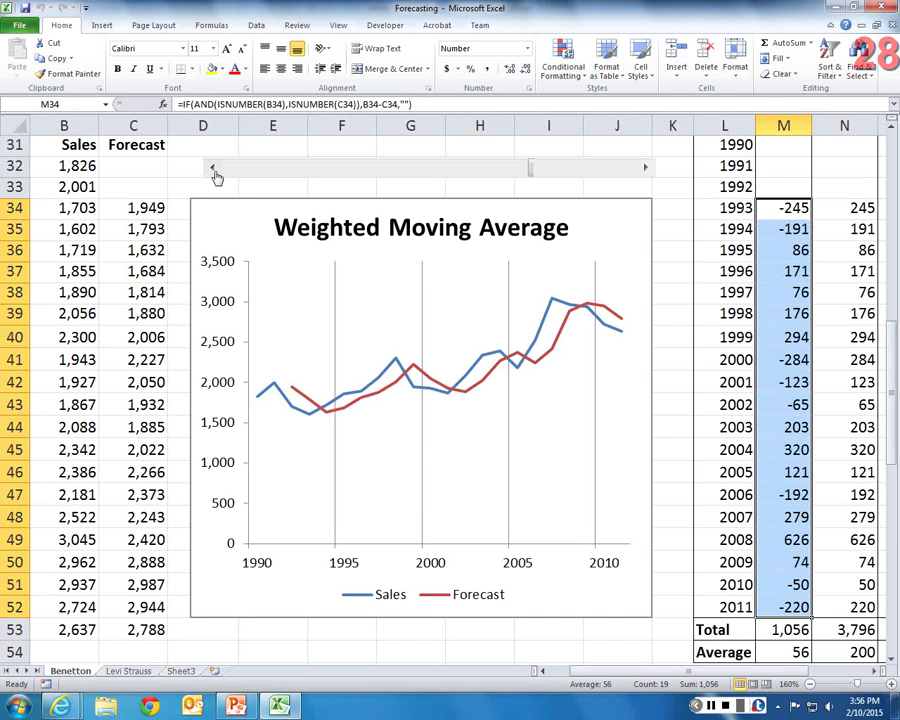
click(214, 171)
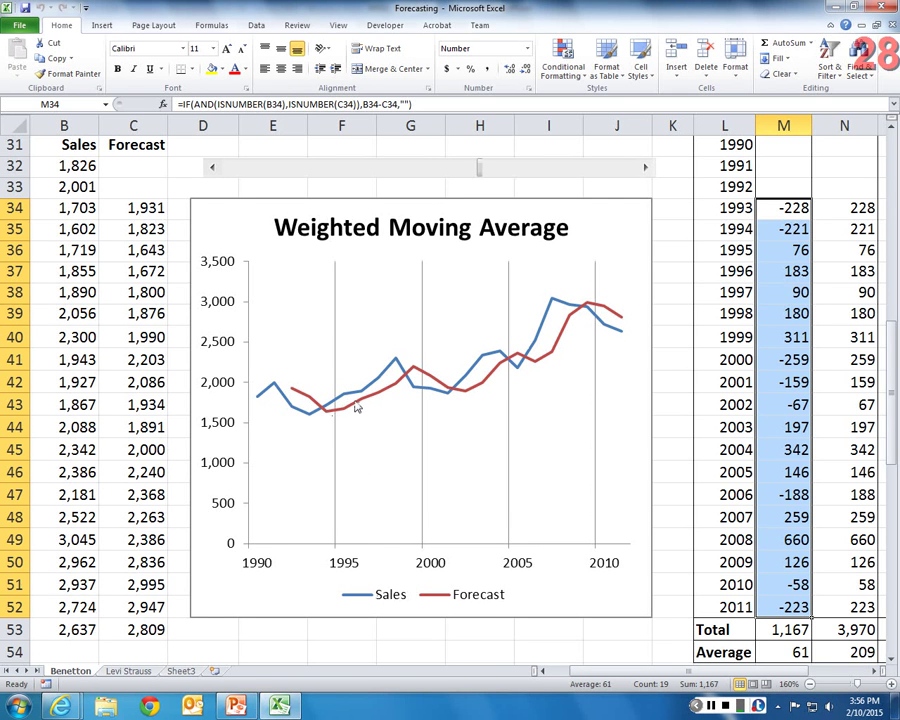
- Compare the Sales and Forecast lines point by point in the Weighted Moving Average chart, and check the average error in M54
mouse_move(327, 410)
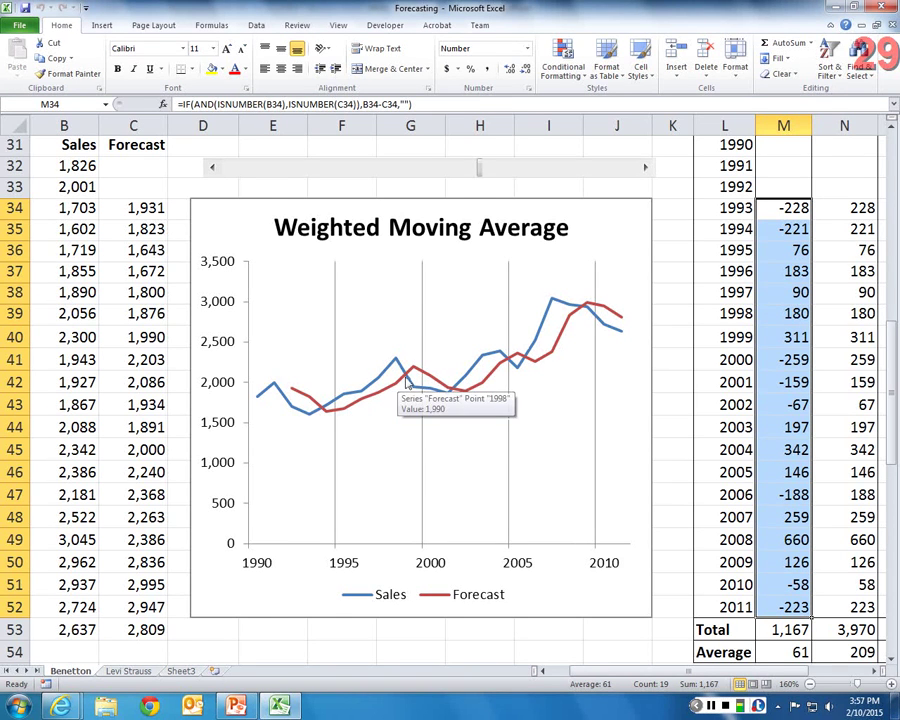
mouse_move(388, 373)
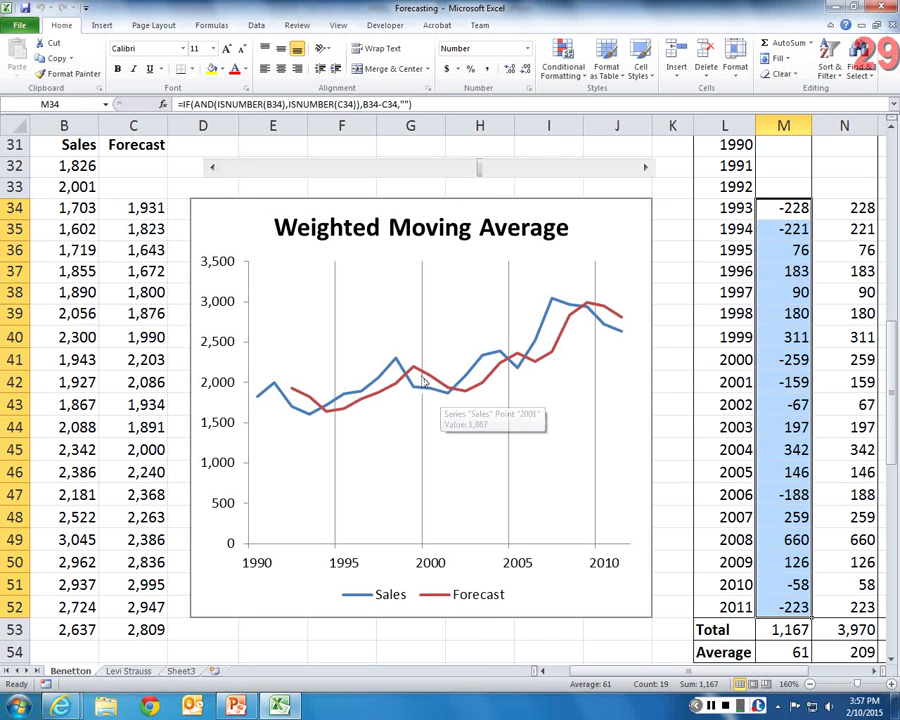
mouse_move(463, 398)
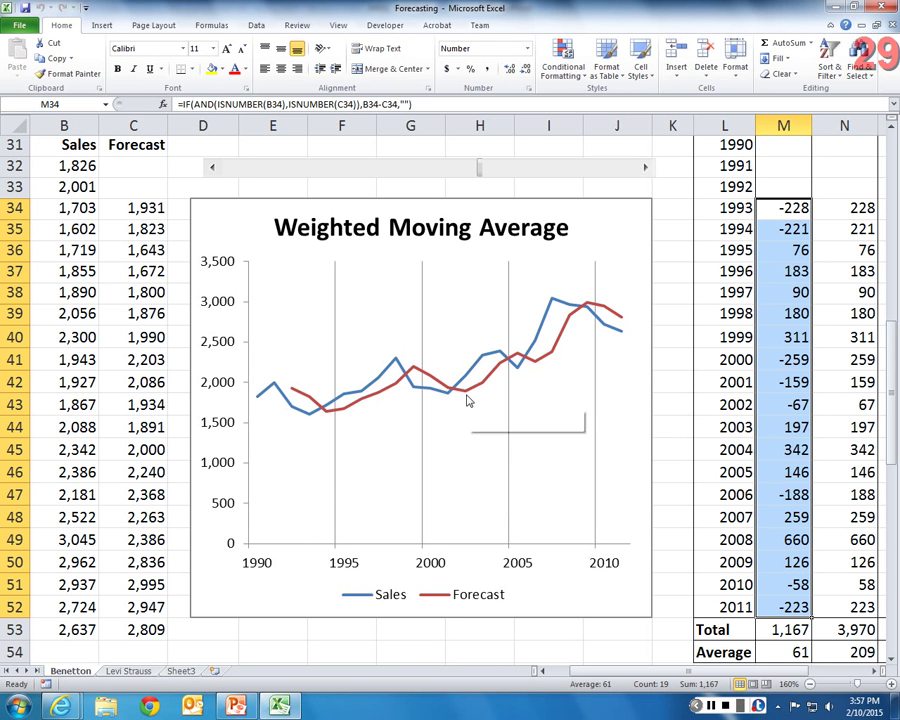
mouse_move(487, 381)
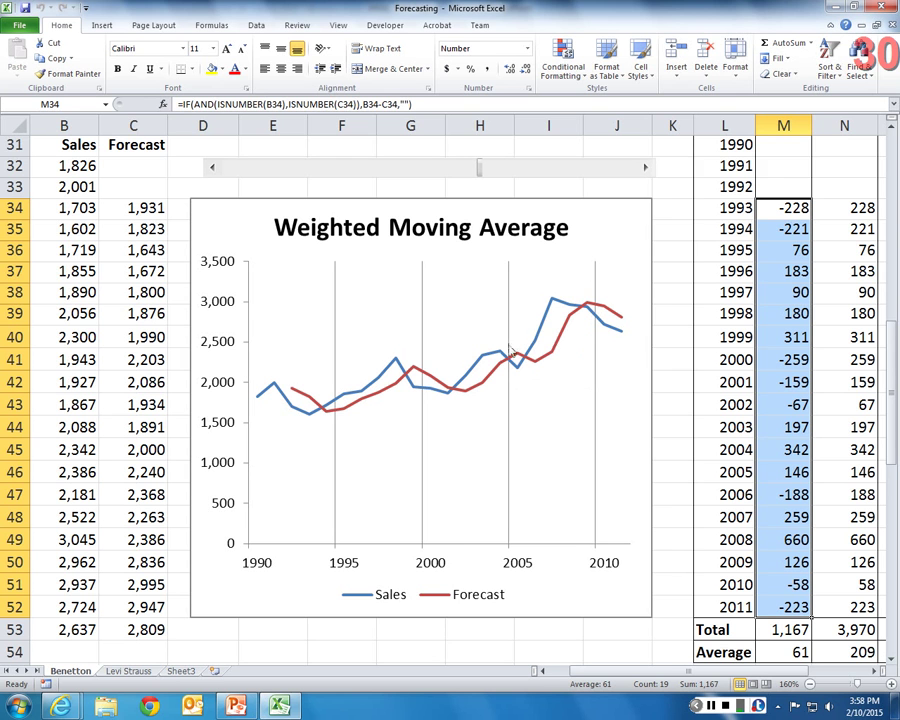
mouse_move(574, 326)
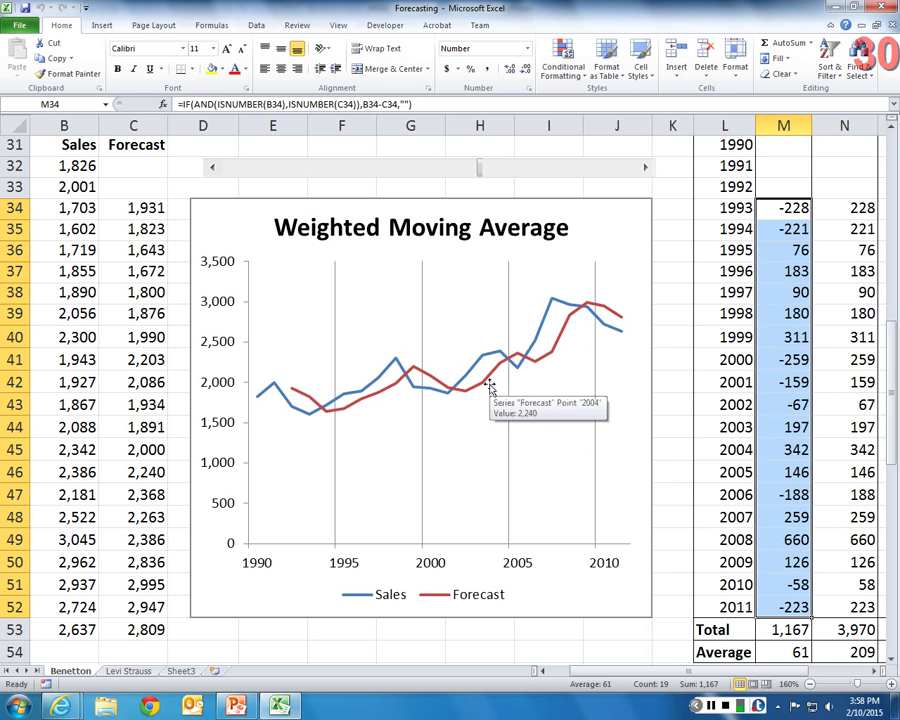
click(792, 650)
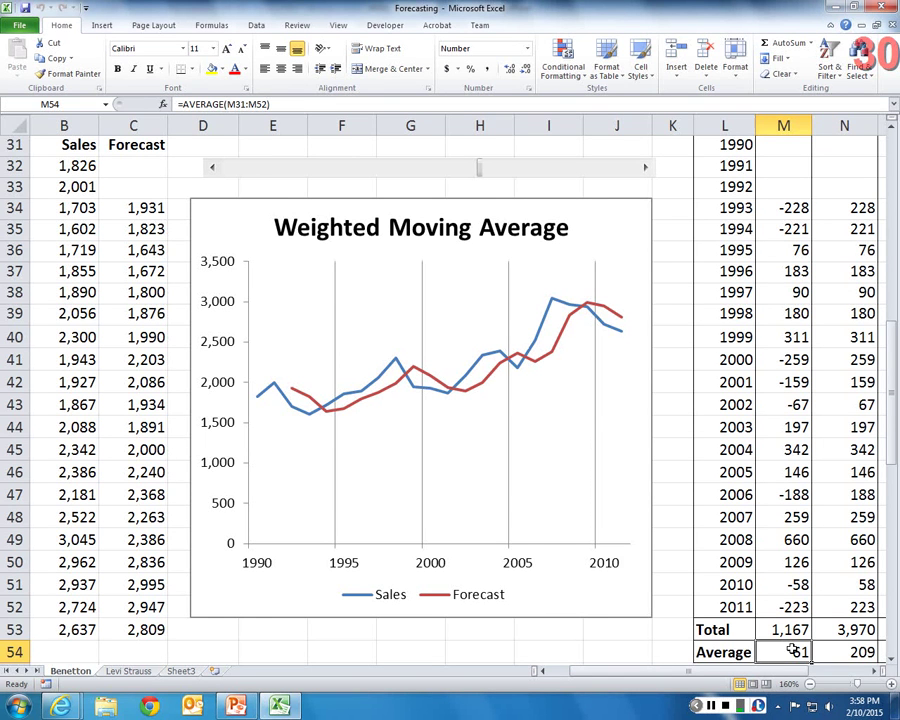
- Switch back to the MGSC 6206 Topic 2 presentation in PowerPoint and start the slide show at the Mean Forecast Error slide
key(alt+Tab)
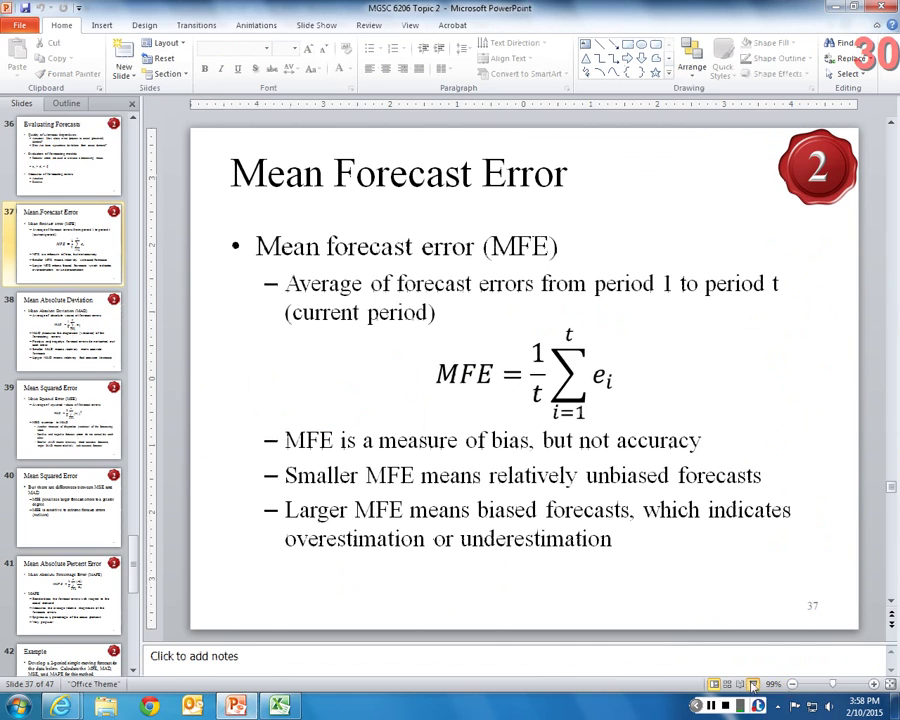
click(751, 685)
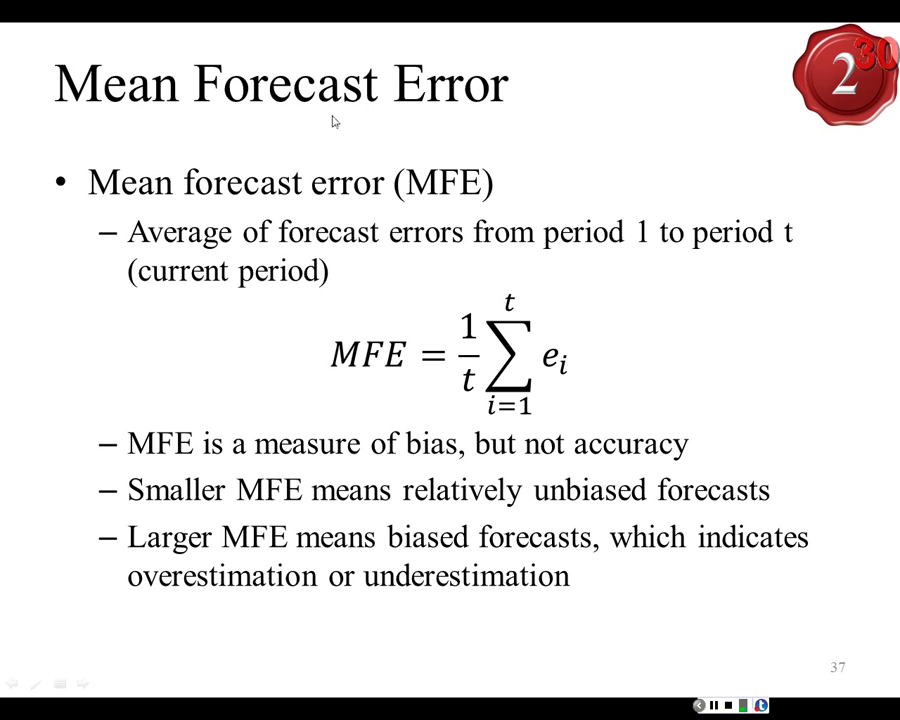